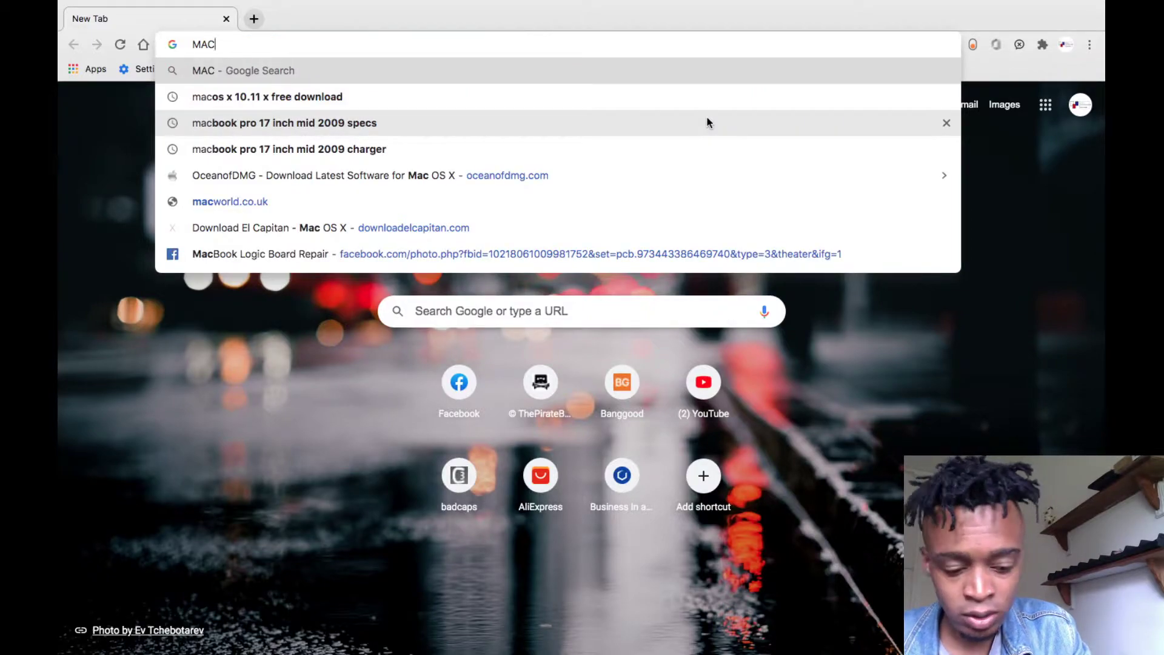
Run a Google search for the suggested query "macos x 10.11 x free download"
{"action": "key", "text": "Down"}
{"action": "key", "text": "Down"}
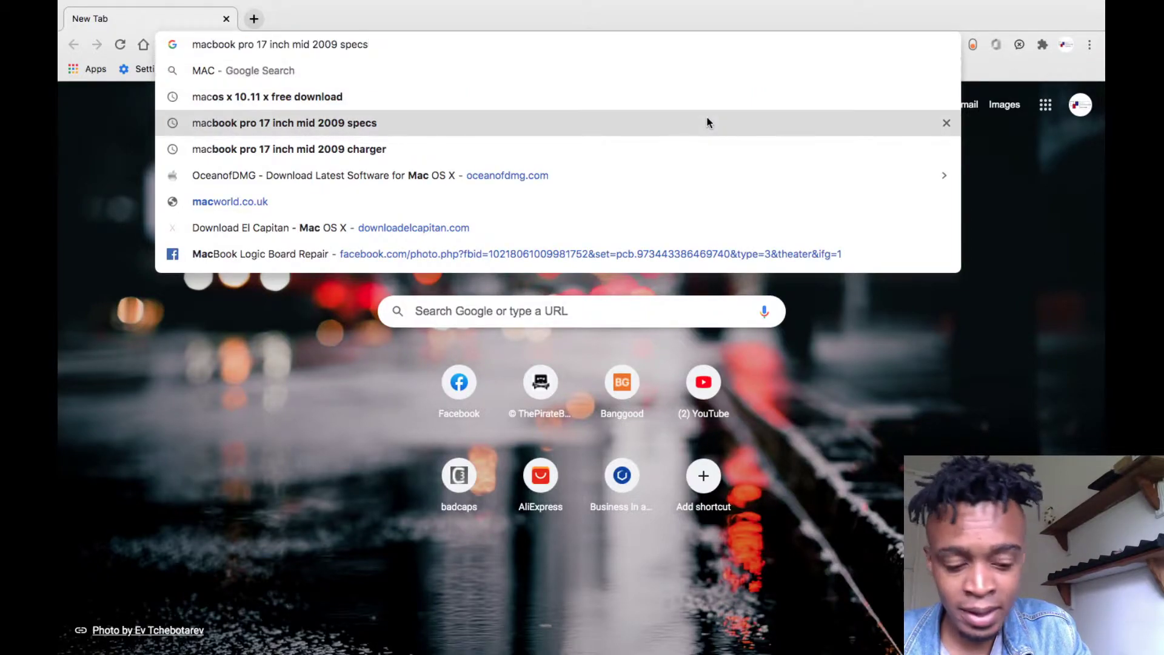
{"action": "key", "text": "Up"}
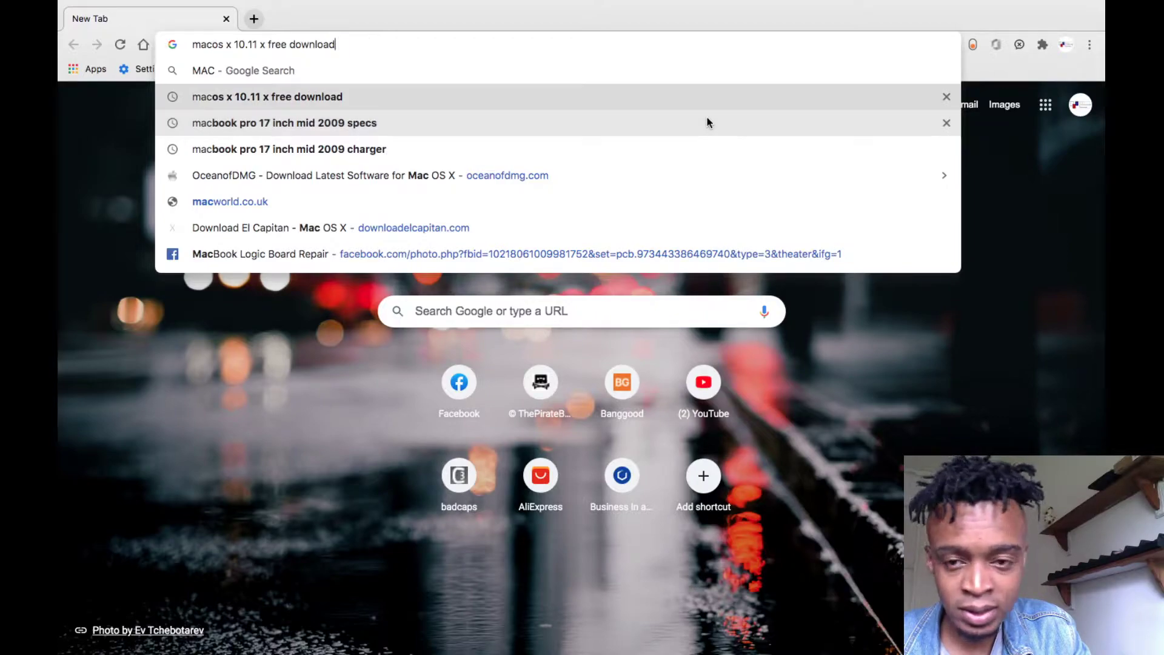
{"action": "key", "text": "Return"}
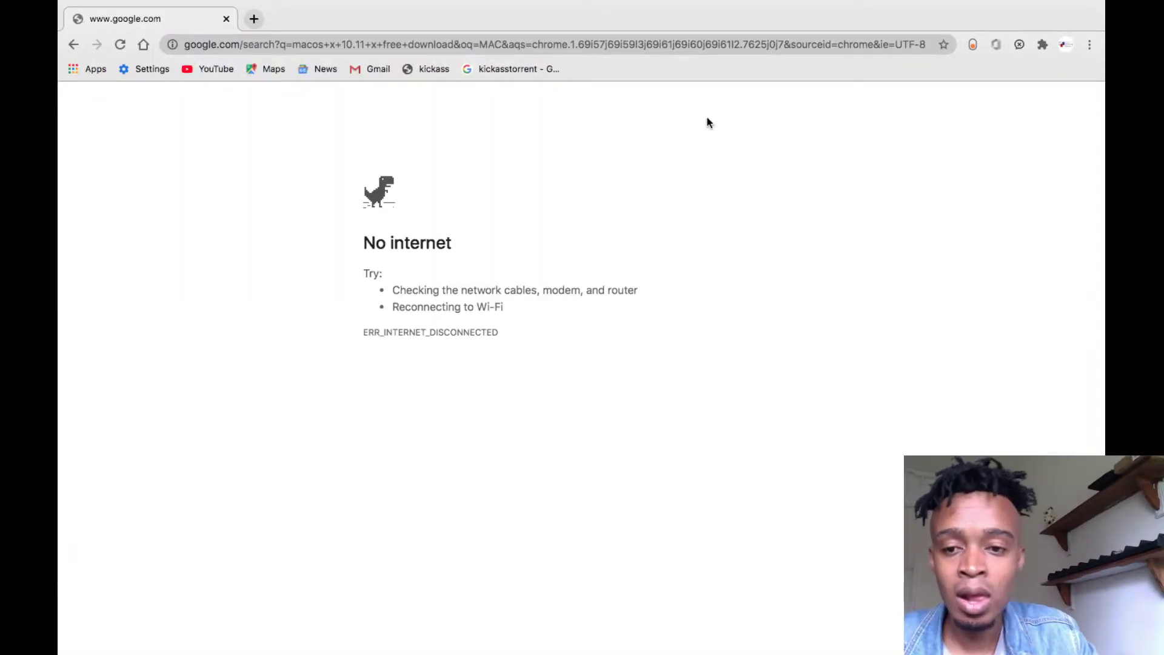
Connect the Mac to the listed Vodafone mobile Wi-Fi network
{"action": "mouse_move", "coordinate": [702, 5]}
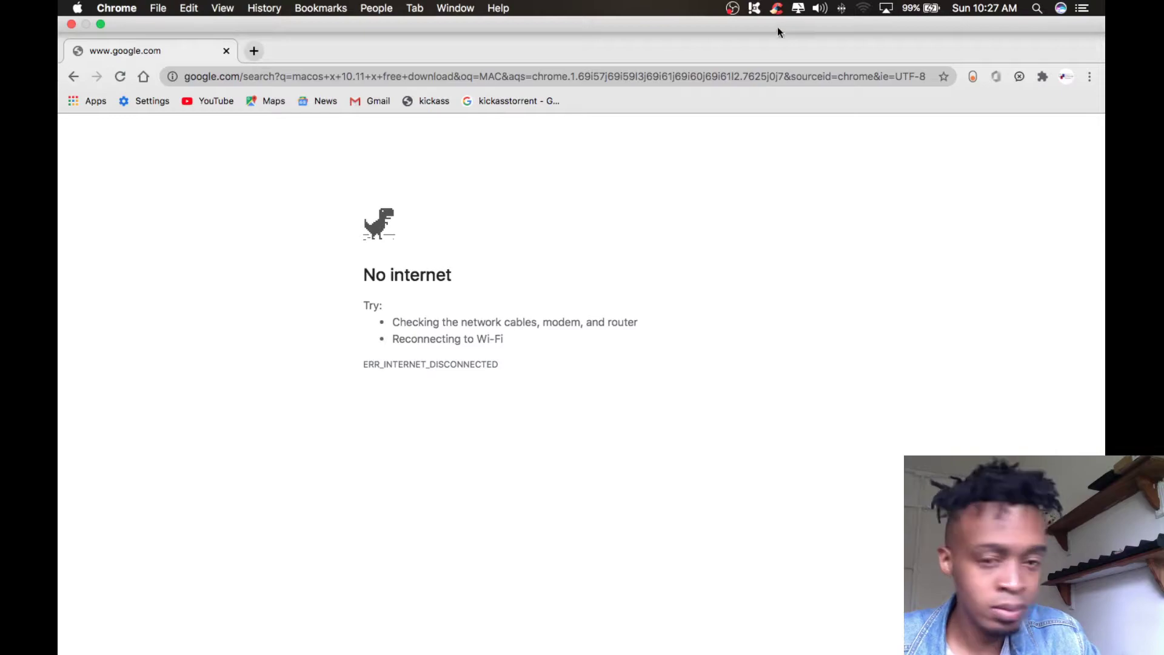
{"action": "left_click", "coordinate": [862, 9]}
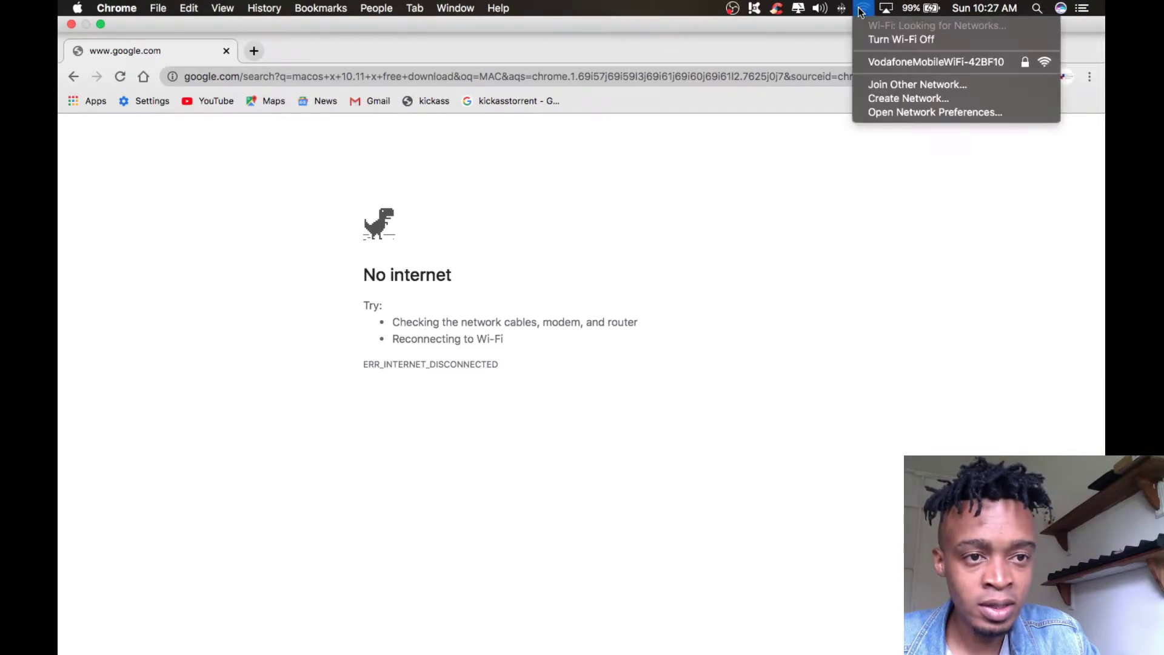
{"action": "left_click", "coordinate": [926, 63]}
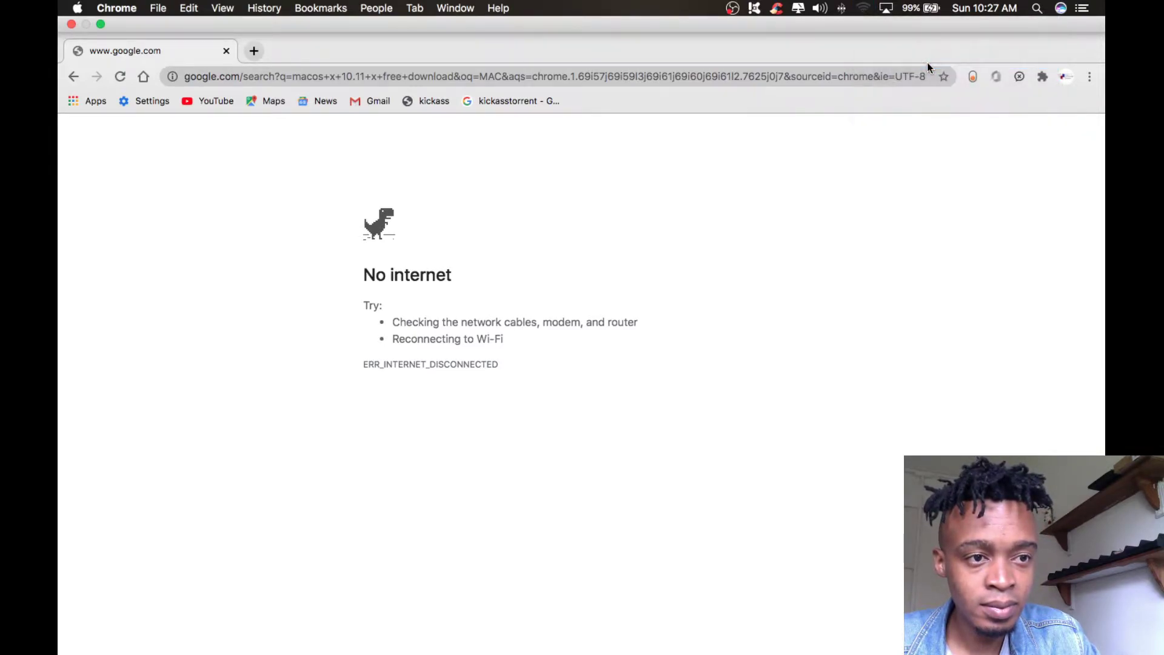
{"action": "mouse_move", "coordinate": [708, 2]}
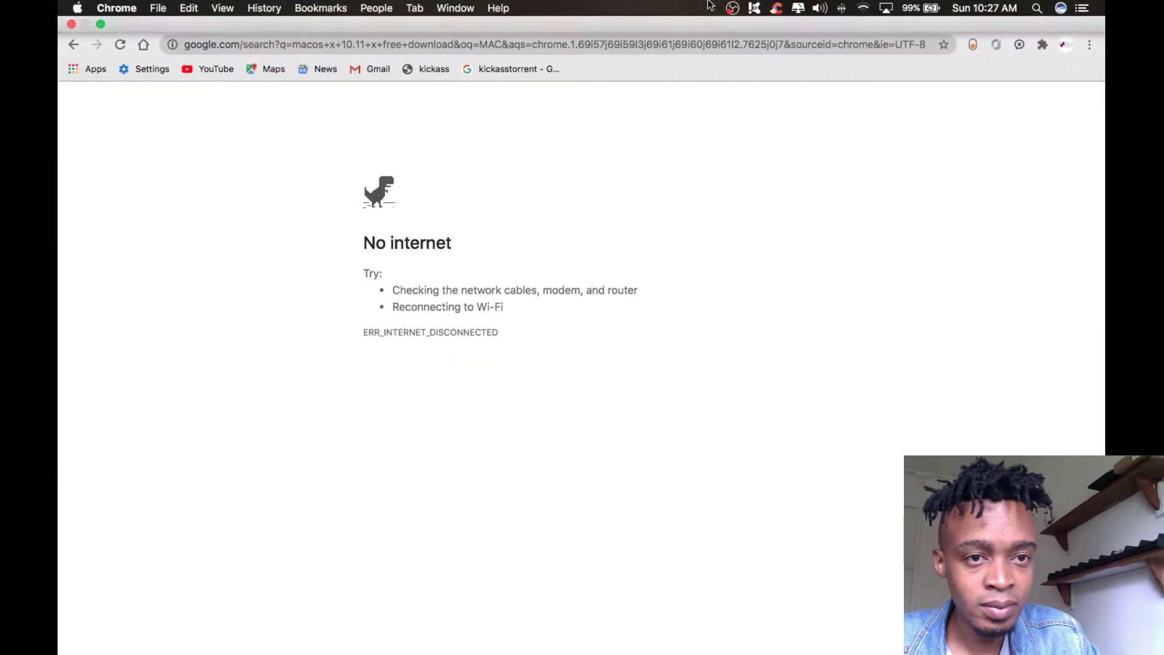
{"action": "key", "text": "ctrl+Left"}
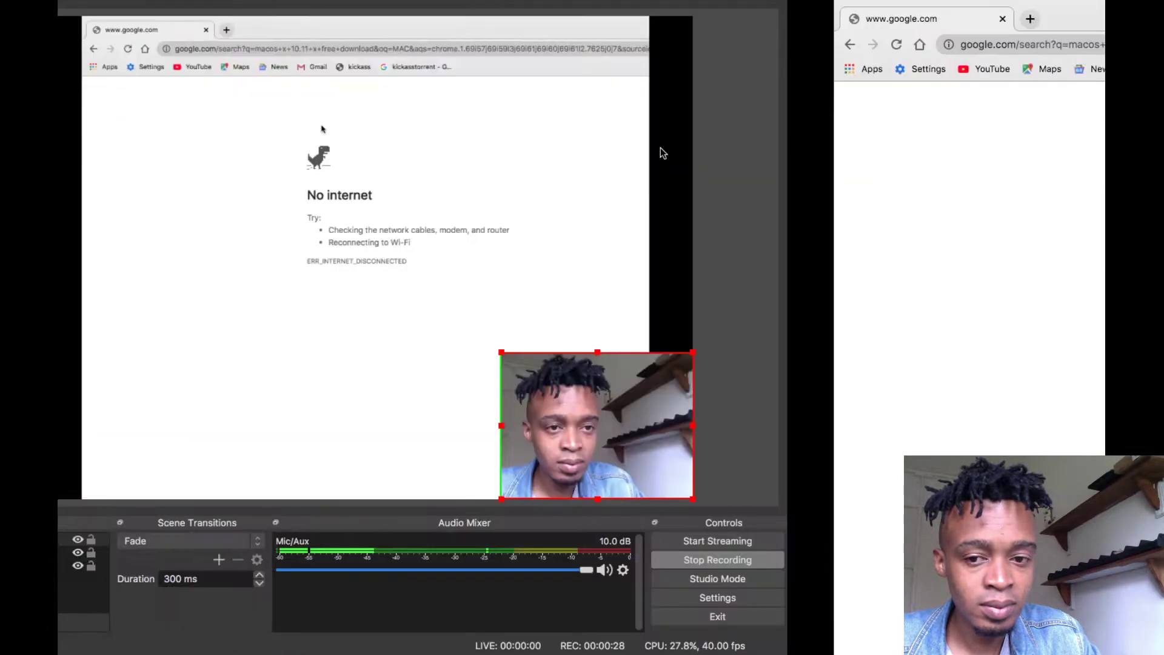
{"action": "key", "text": "ctrl+Right"}
{"action": "key", "text": "ctrl+Left"}
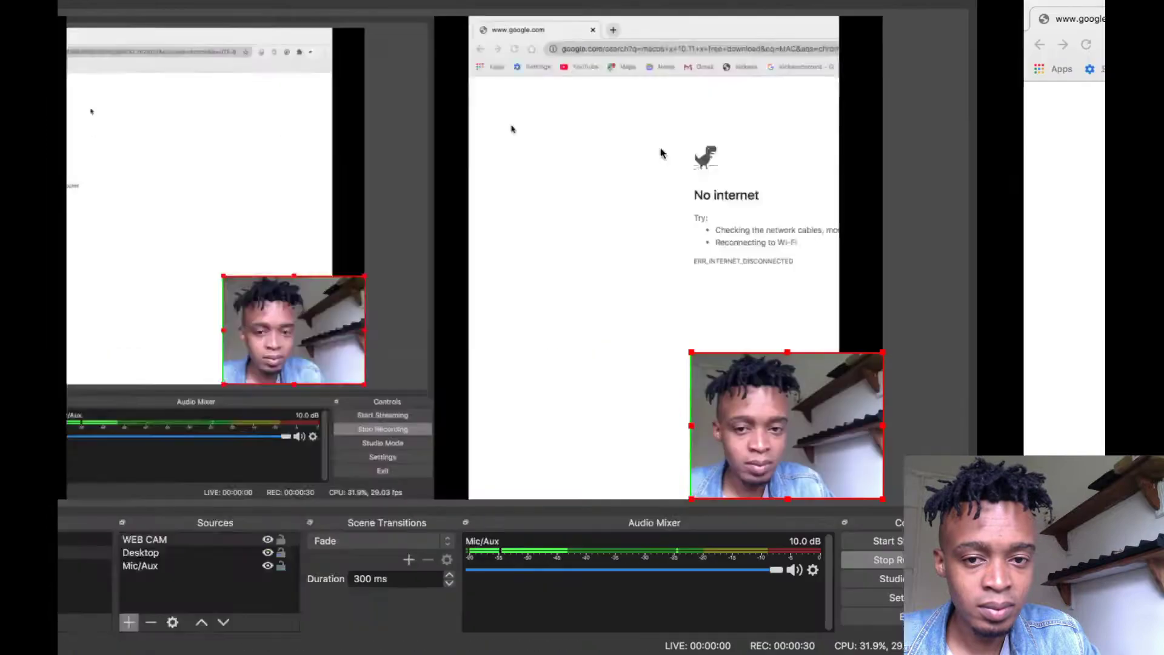
{"action": "key", "text": "ctrl+Right"}
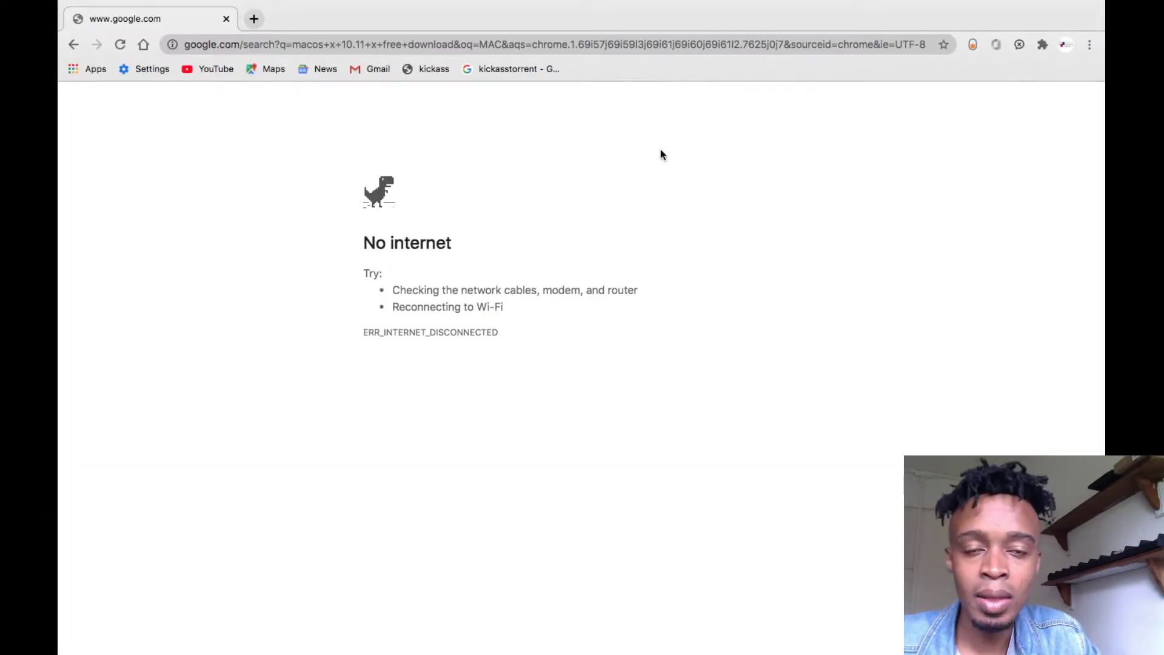
Return to the Google results for the macOS X 10.11 download and close the extra vodafonemobile.wifi launch tab
{"action": "mouse_move", "coordinate": [622, 3]}
{"action": "left_click", "coordinate": [596, 69]}
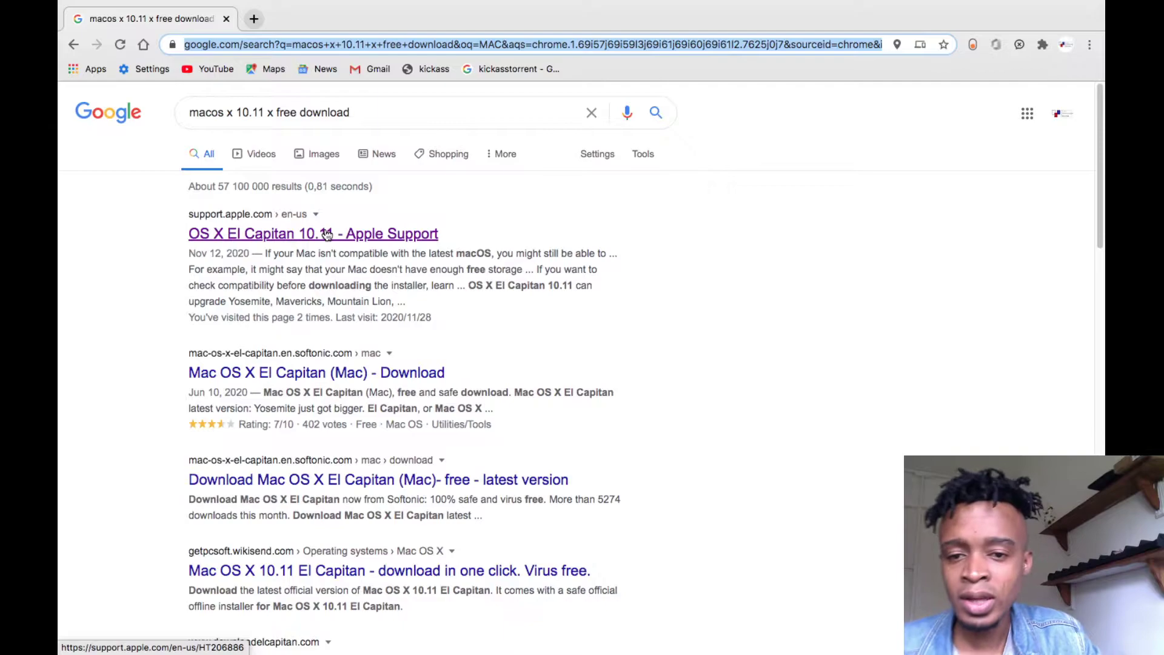
{"action": "left_click", "coordinate": [326, 235]}
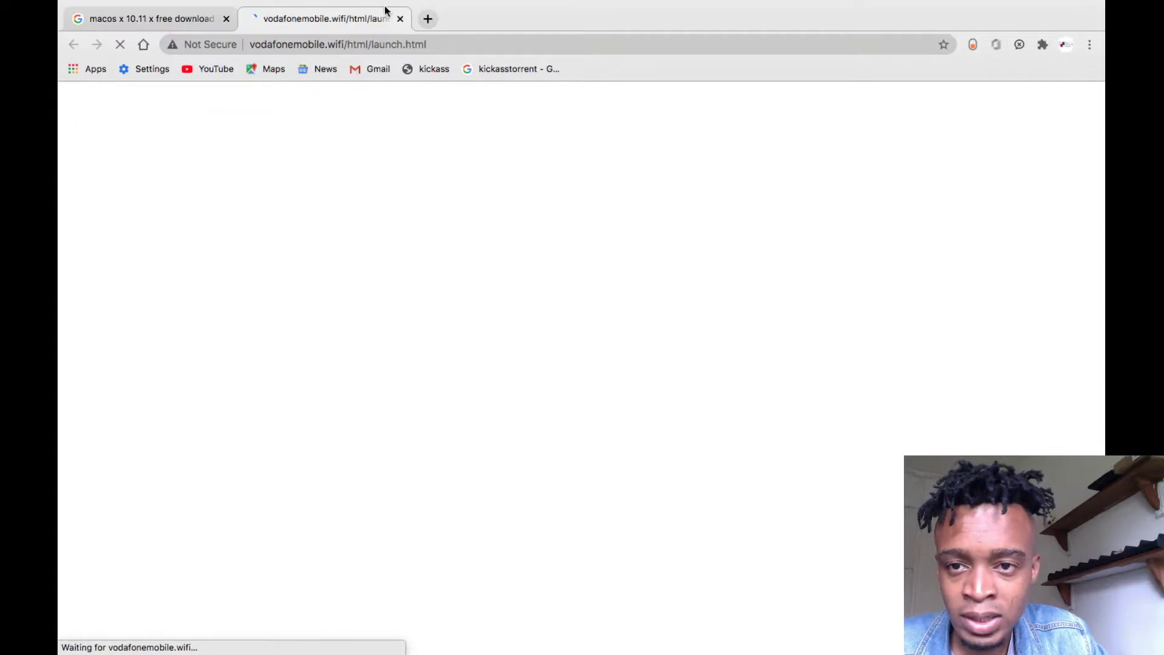
{"action": "left_click", "coordinate": [399, 19]}
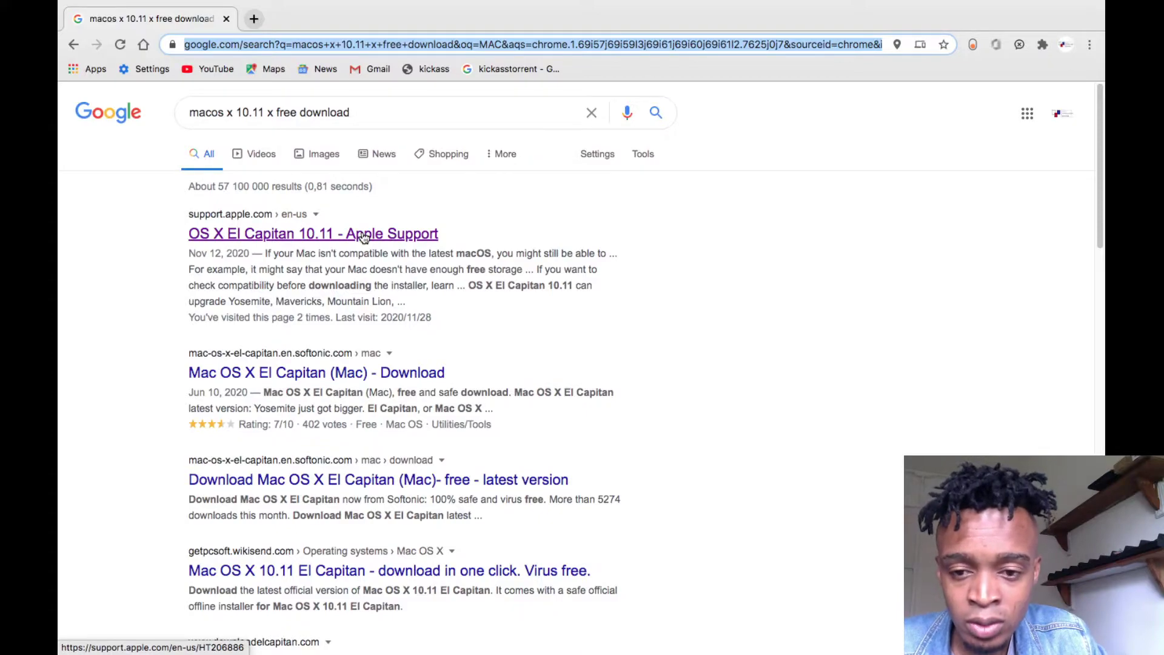
{"action": "key", "text": "ctrl+Left"}
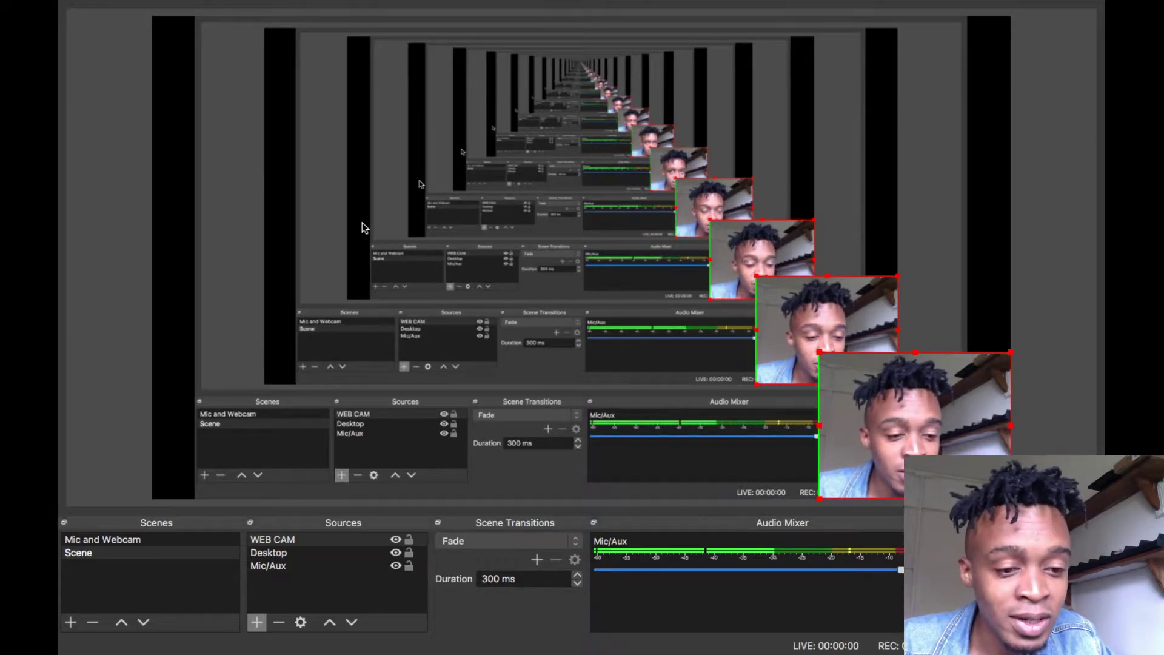
{"action": "left_click", "coordinate": [362, 223]}
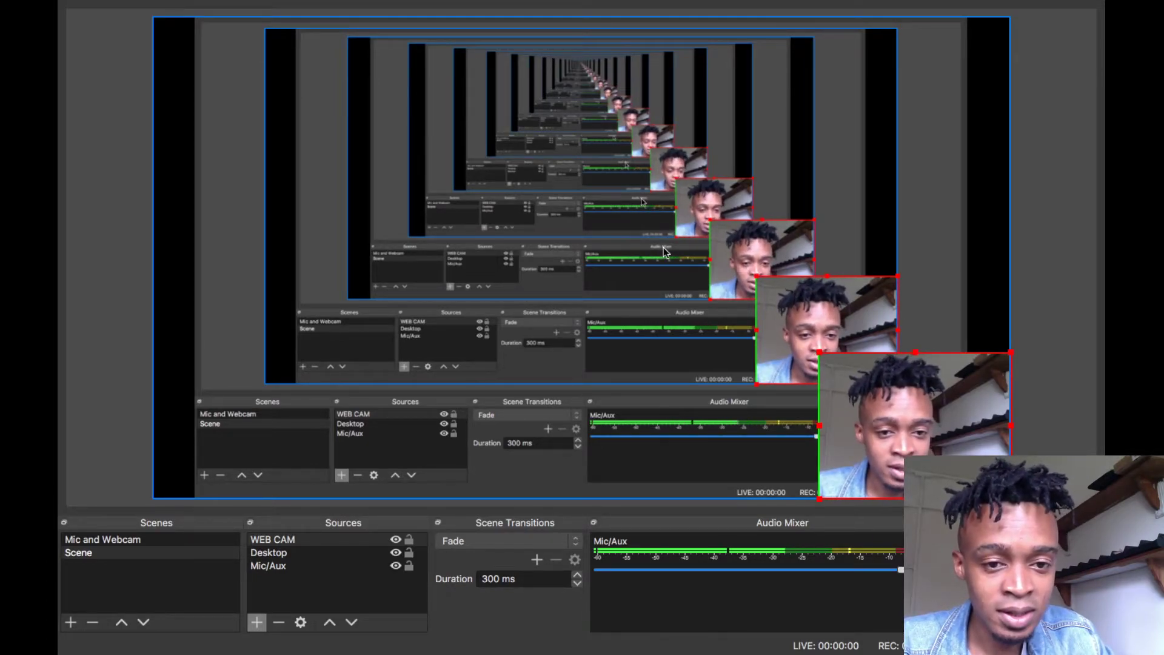
{"action": "key", "text": "ctrl+Right"}
{"action": "key", "text": "ctrl+Left"}
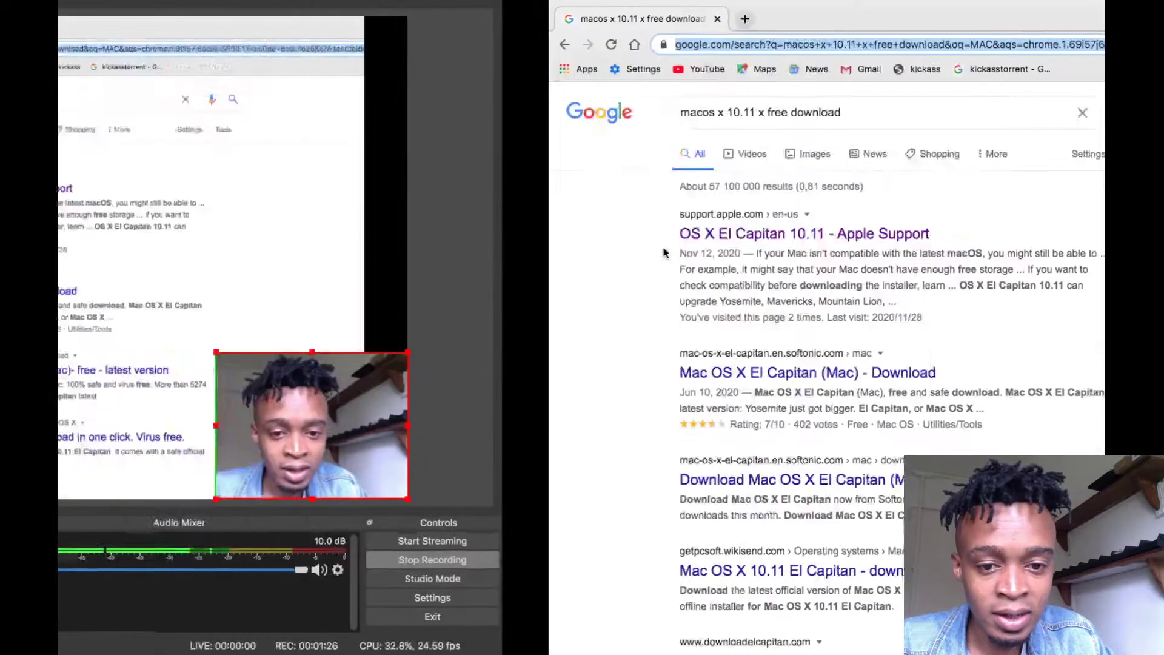
{"action": "key", "text": "ctrl+Right"}
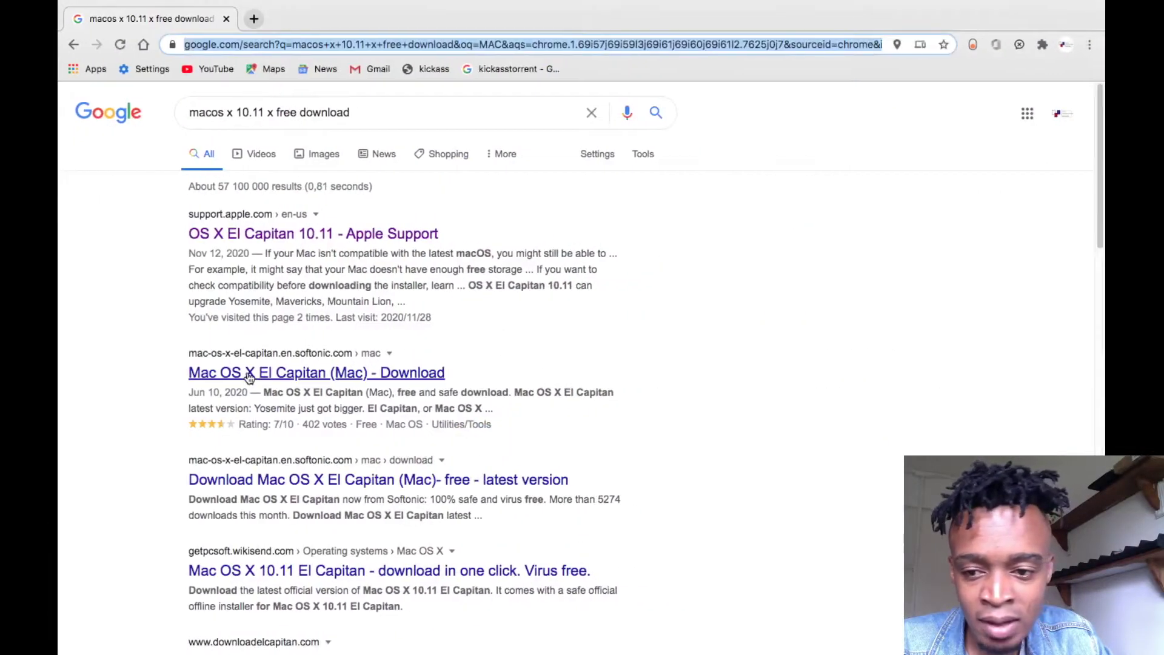
{"action": "scroll", "coordinate": [555, 380], "scroll_direction": "down", "scroll_amount": 2}
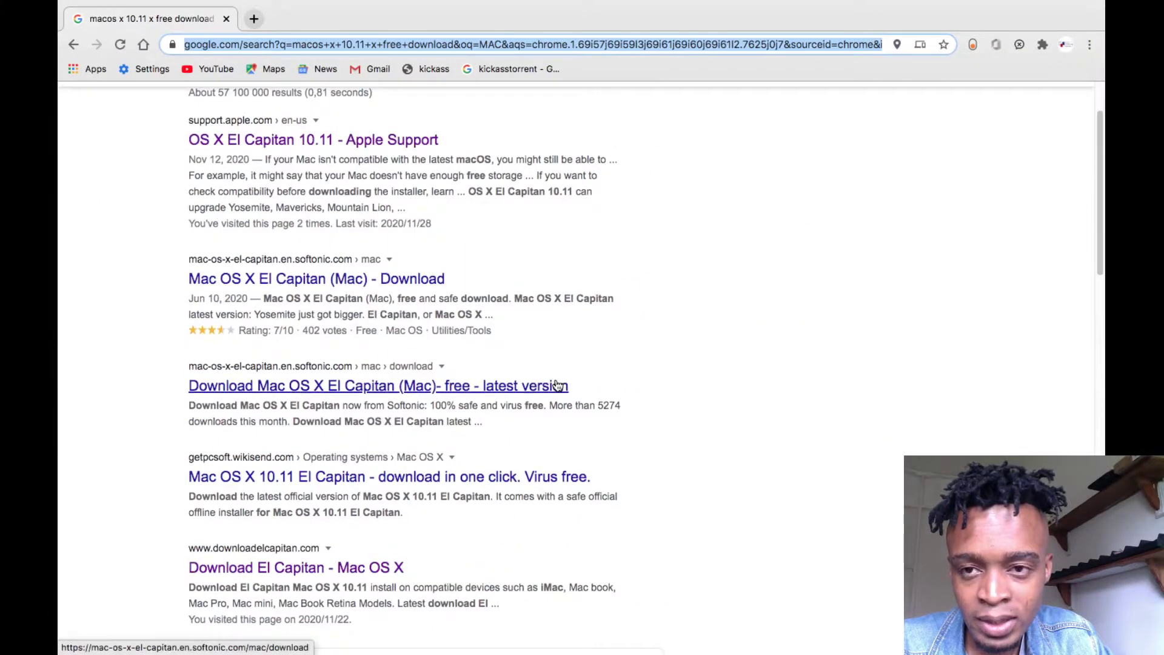
{"action": "key", "text": "ctrl+Left"}
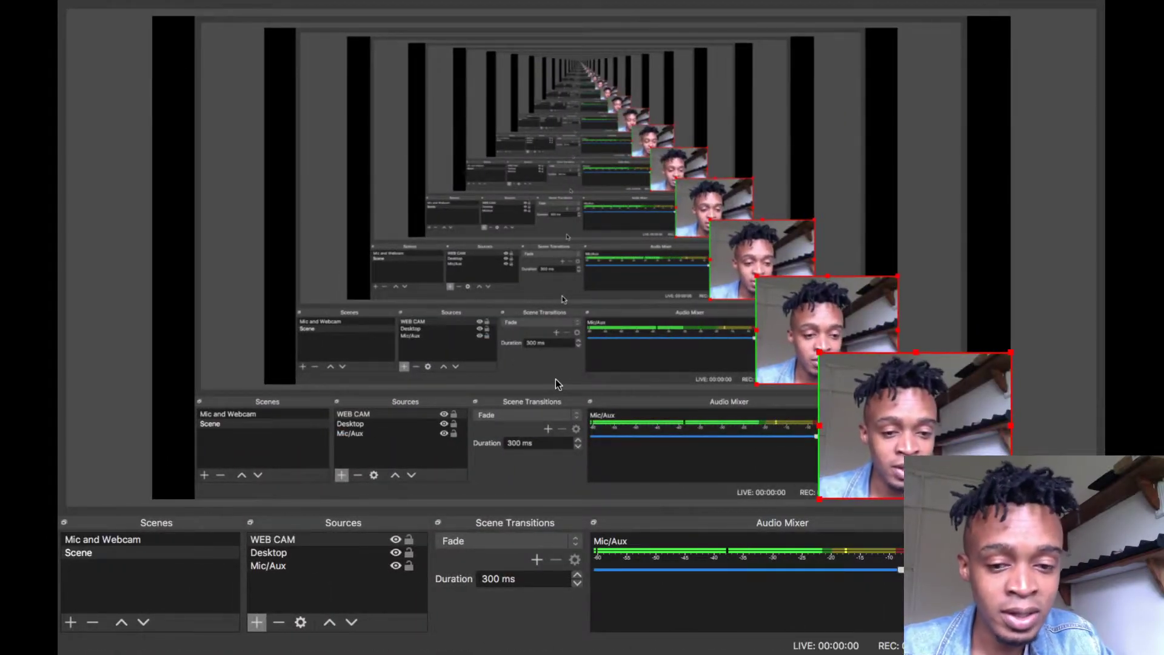
{"action": "key", "text": "ctrl+Right"}
Switch to Finder, open the DMG folder on the Stuff drive and expand the window to full screen
{"action": "key", "text": "ctrl+Left"}
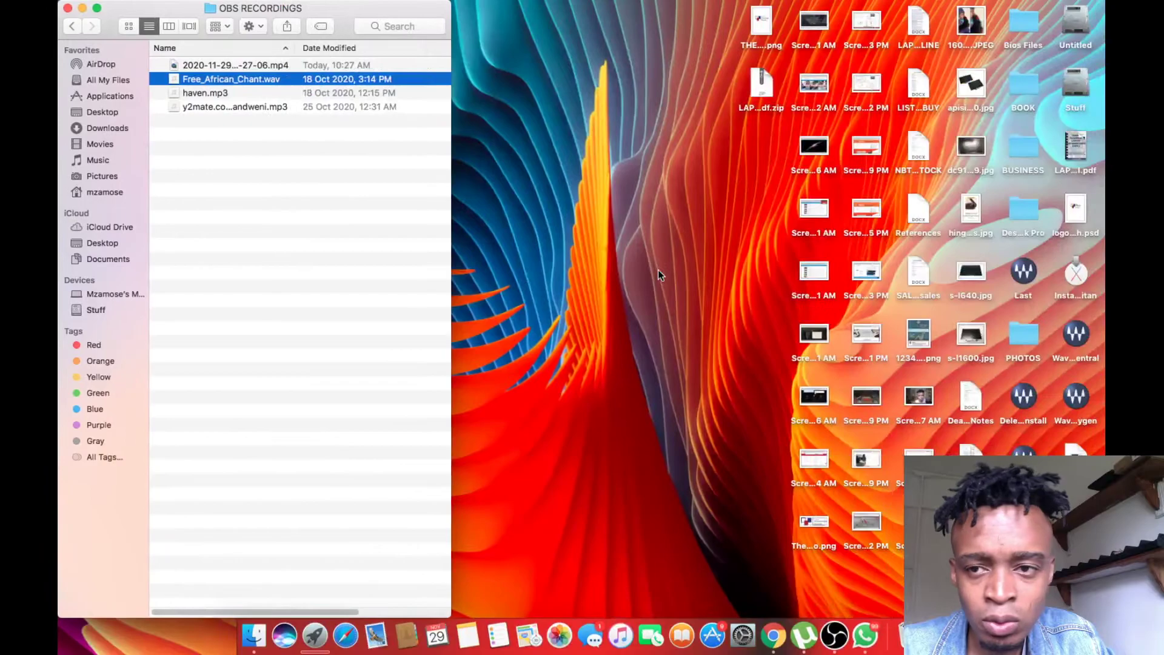
{"action": "left_click", "coordinate": [97, 310]}
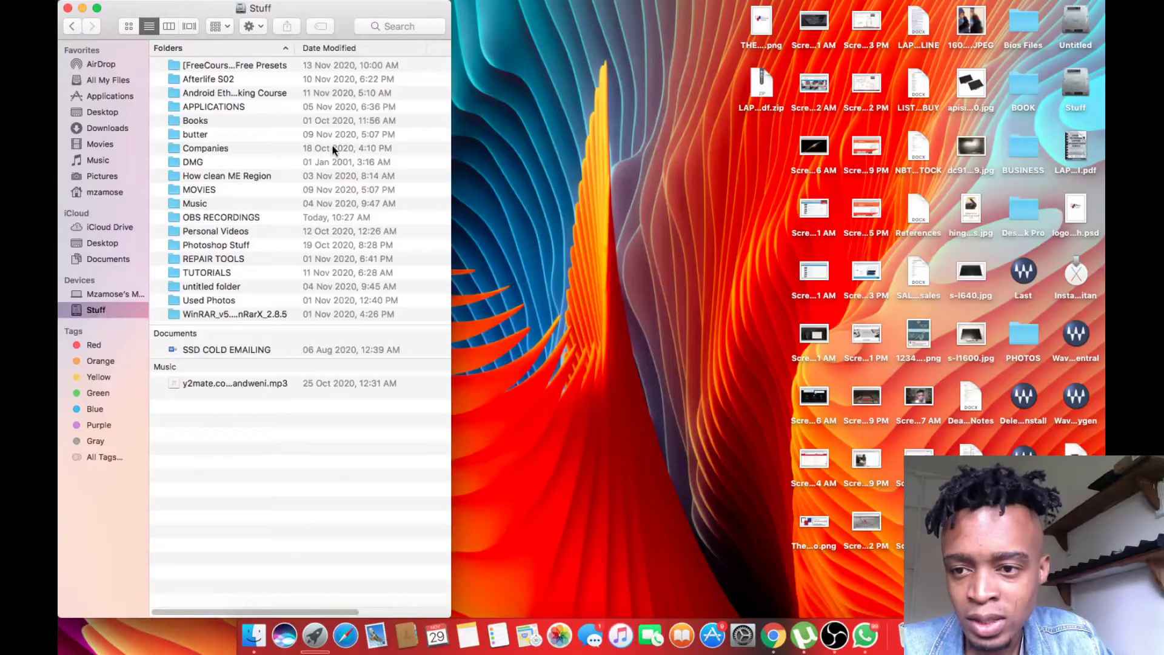
{"action": "double_click", "coordinate": [209, 162]}
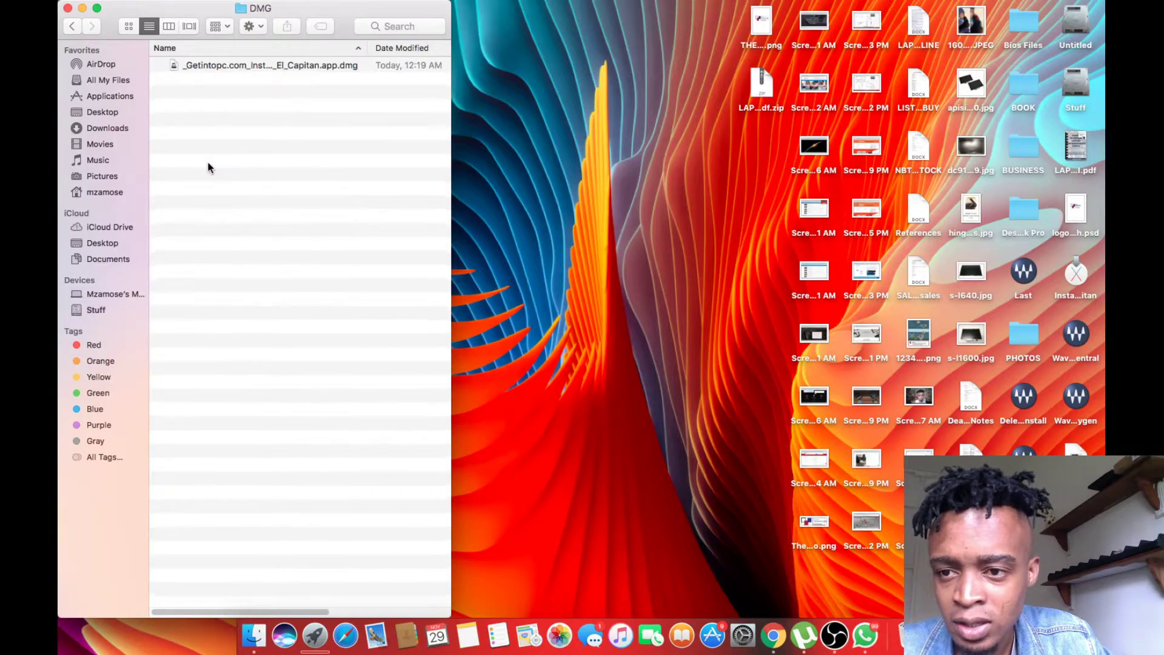
{"action": "left_click", "coordinate": [97, 8]}
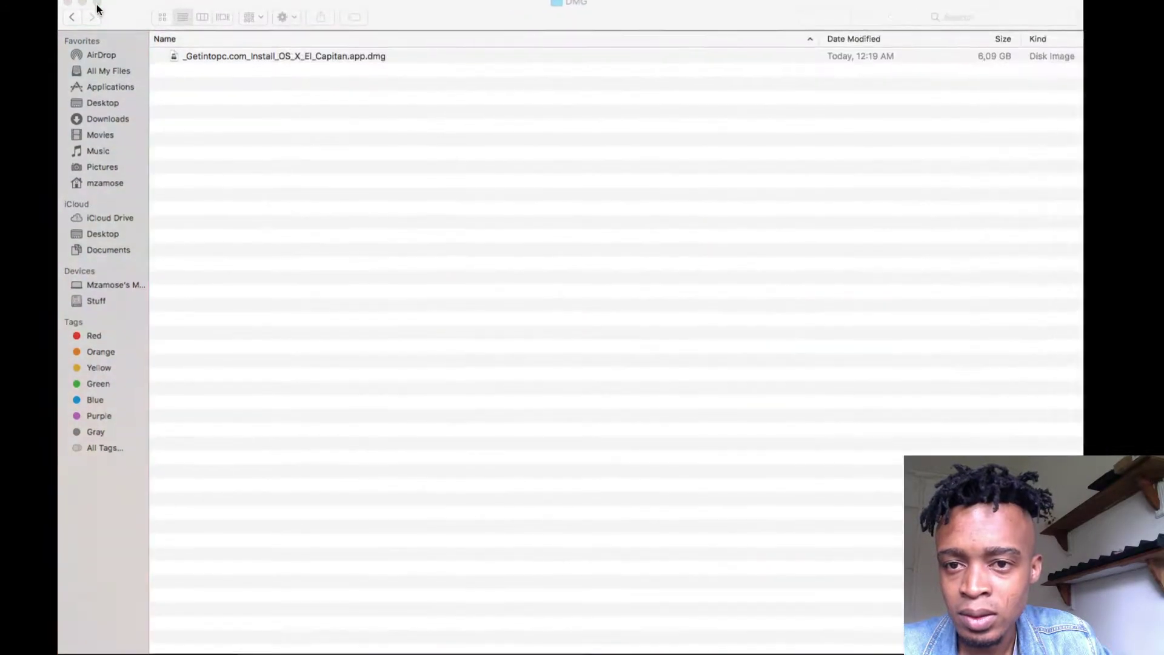
Open the Getintopc El Capitan disk image from the DMG folder, skipping its verification
{"action": "double_click", "coordinate": [377, 56]}
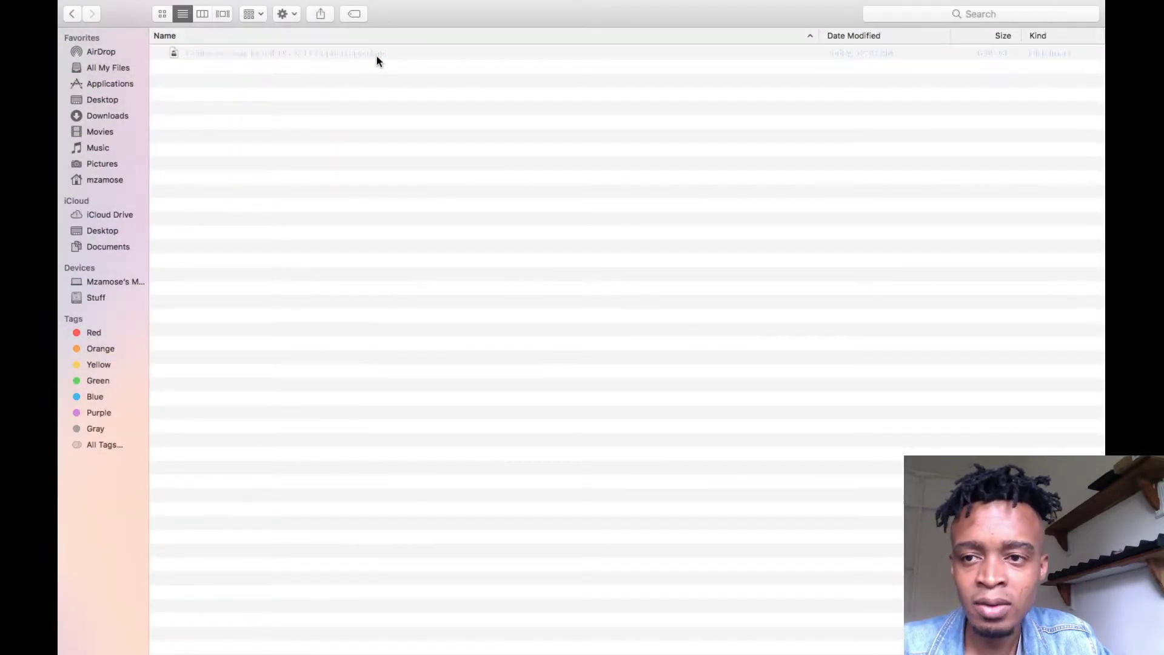
{"action": "left_click", "coordinate": [330, 53]}
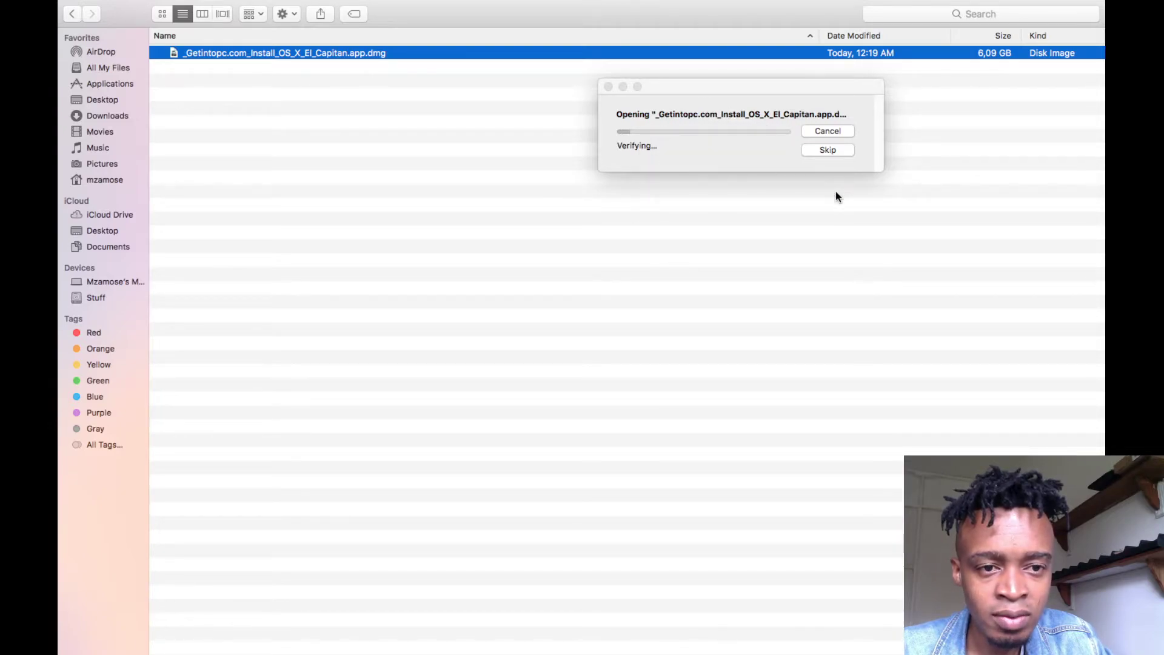
{"action": "left_click", "coordinate": [825, 149]}
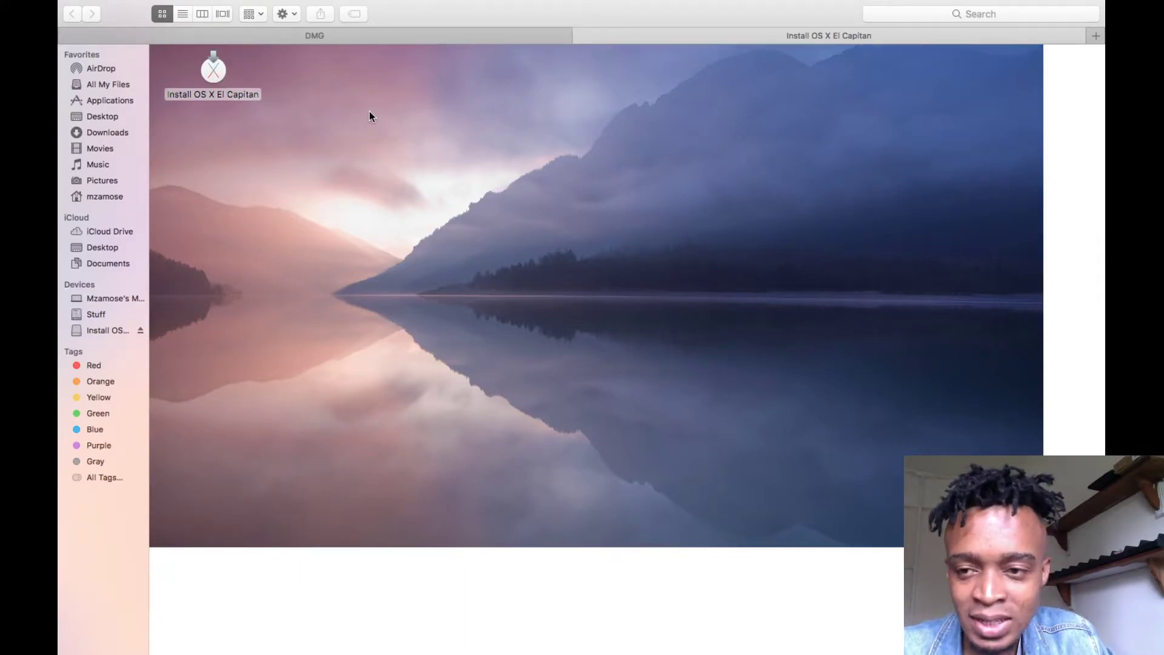
Try to copy the Install OS X El Capitan app to the Desktop, stopping instead of replacing the existing copy
{"action": "left_click_drag", "start_coordinate": [213, 76], "coordinate": [352, 145]}
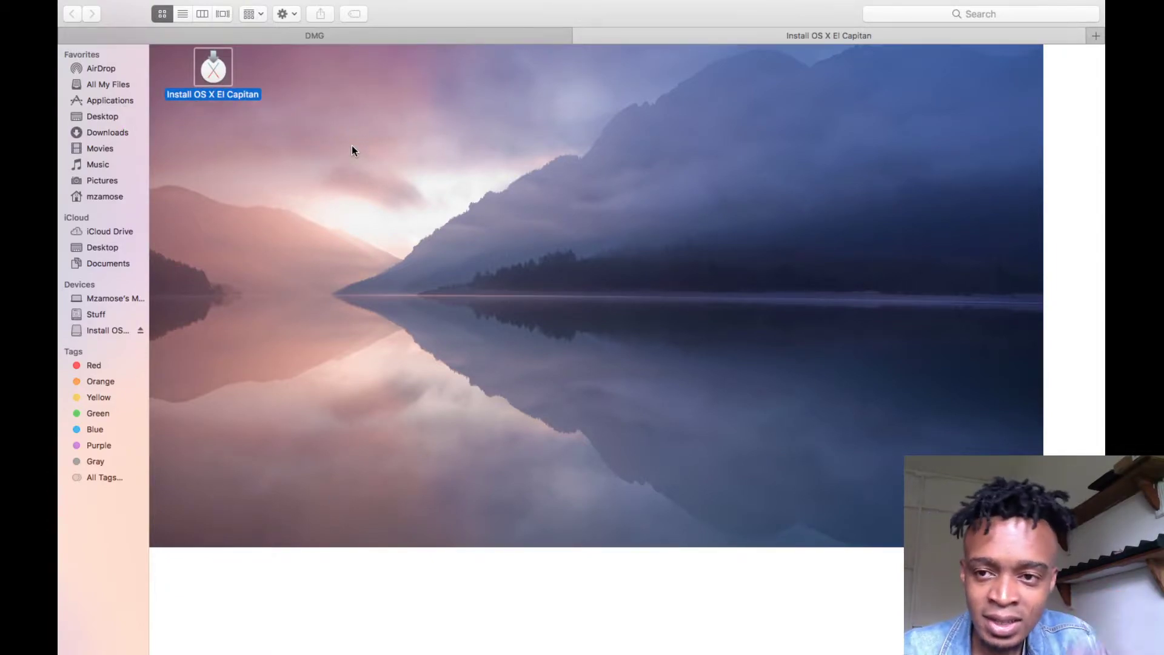
{"action": "left_click_drag", "start_coordinate": [217, 67], "coordinate": [126, 119]}
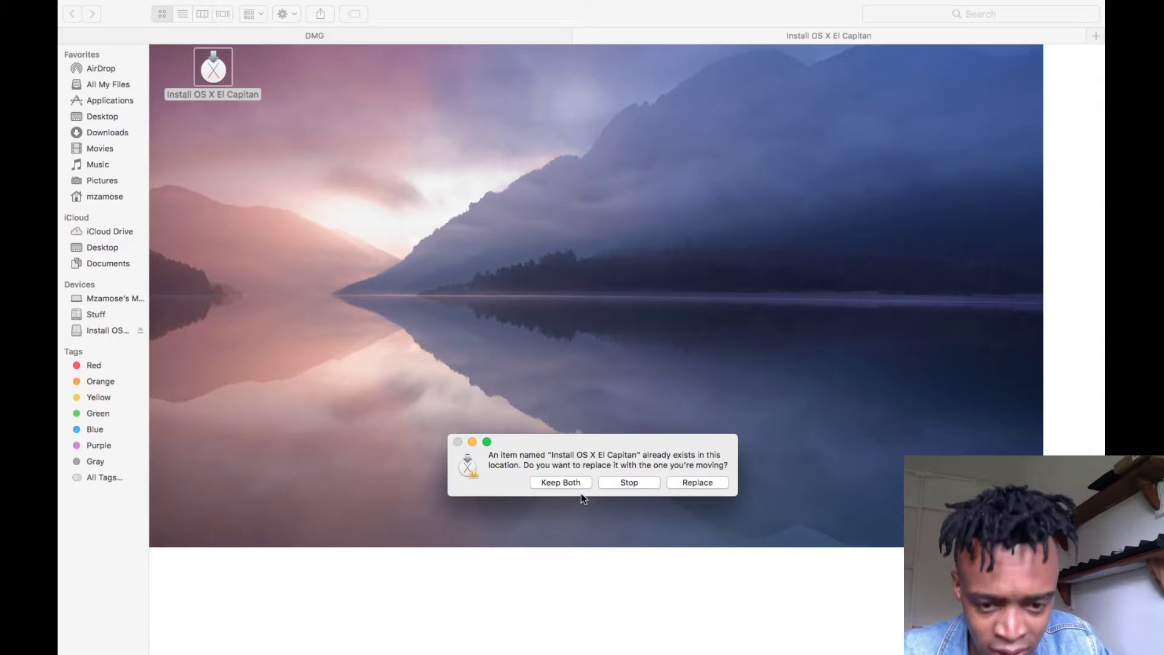
{"action": "left_click", "coordinate": [635, 483]}
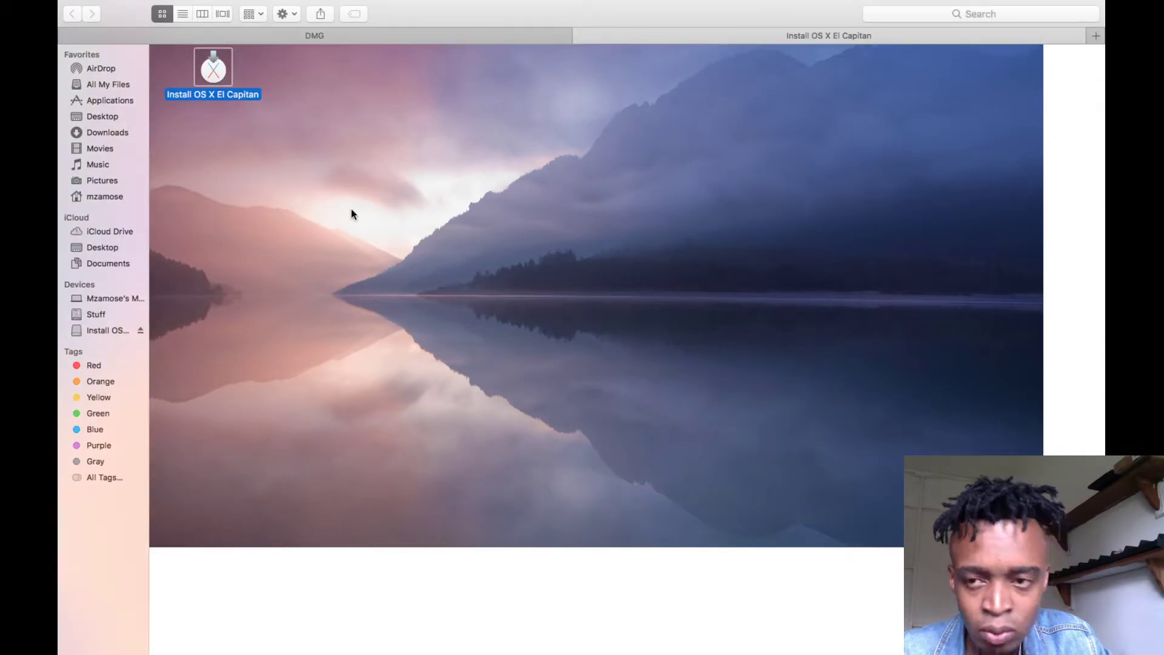
Close the Install OS X El Capitan Finder window and launch Disk Drill
{"action": "mouse_move", "coordinate": [123, 8]}
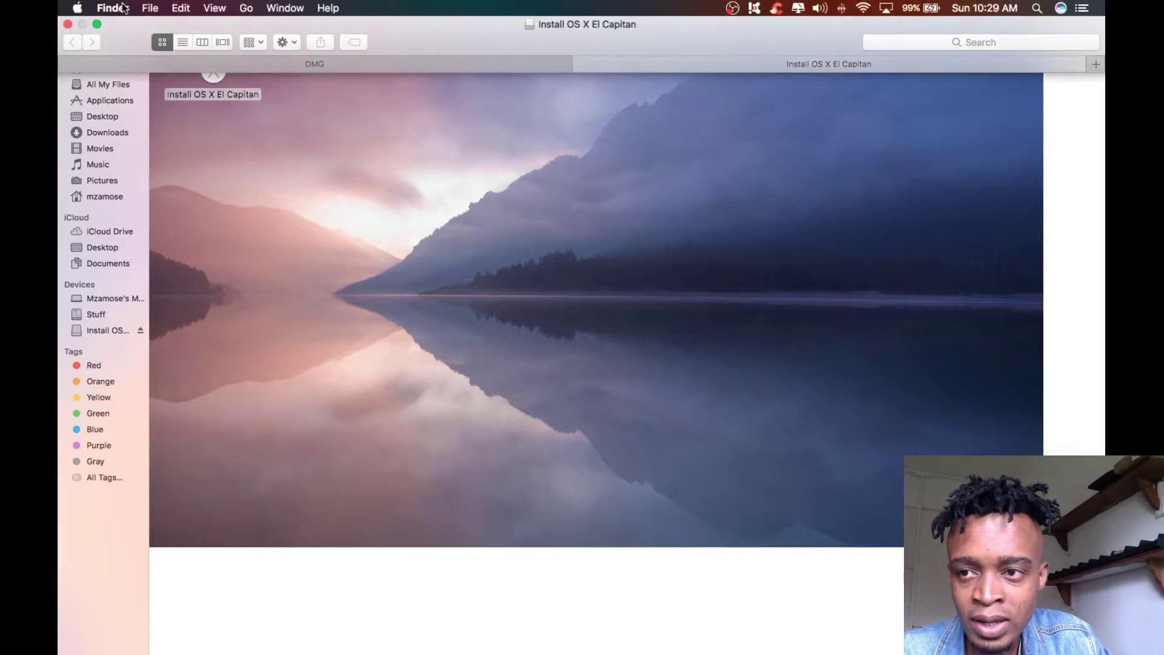
{"action": "left_click", "coordinate": [67, 25]}
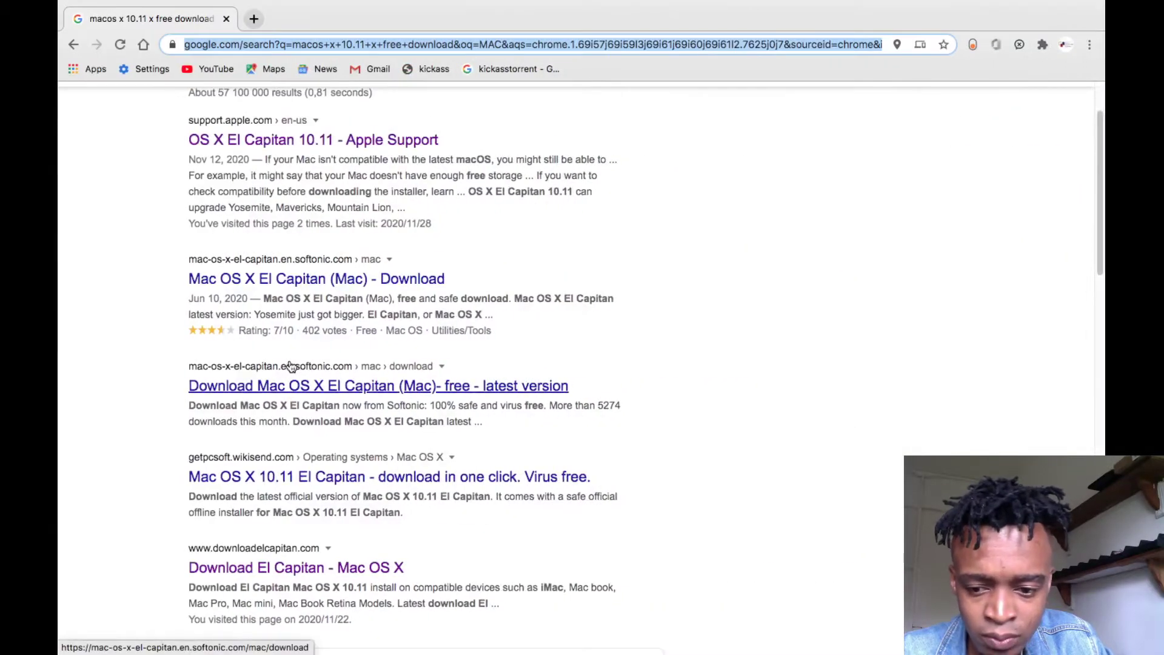
{"action": "key", "text": "ctrl+Left"}
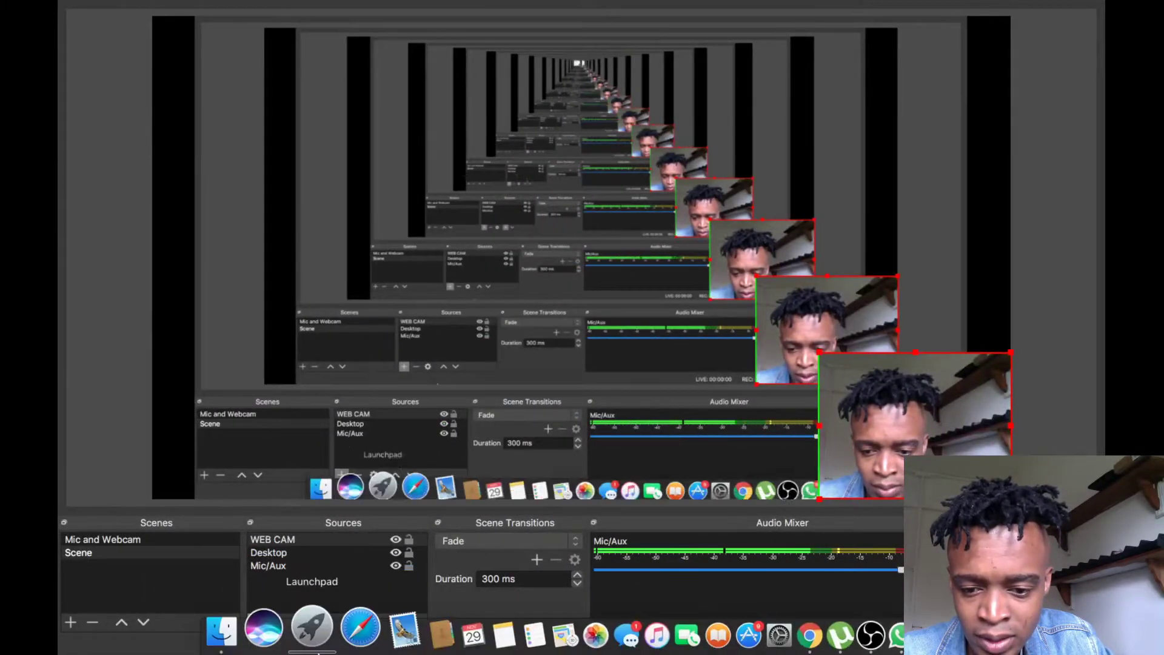
{"action": "left_click", "coordinate": [304, 643]}
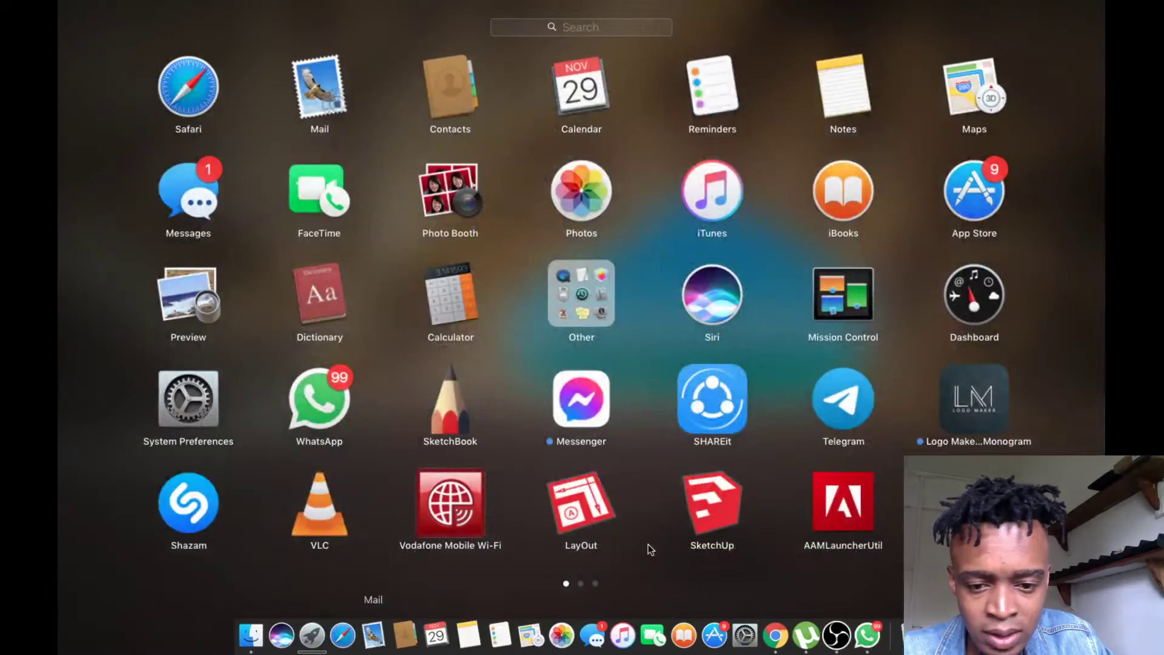
{"action": "scroll", "coordinate": [791, 412], "scroll_direction": "right", "scroll_amount": 5}
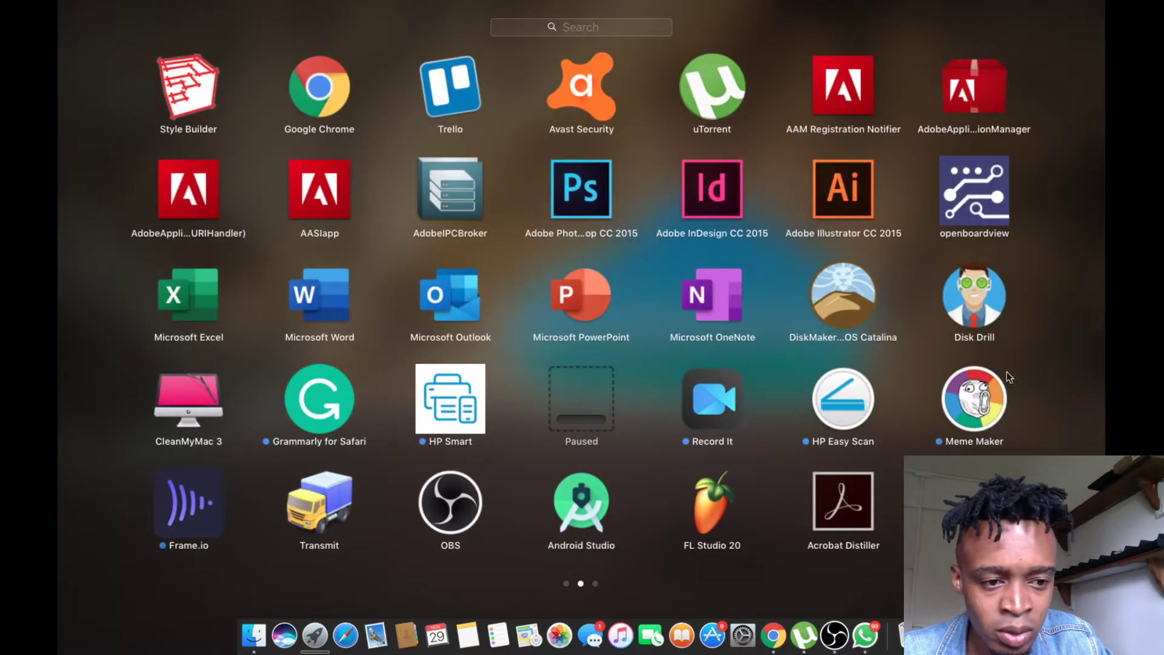
{"action": "left_click", "coordinate": [976, 306]}
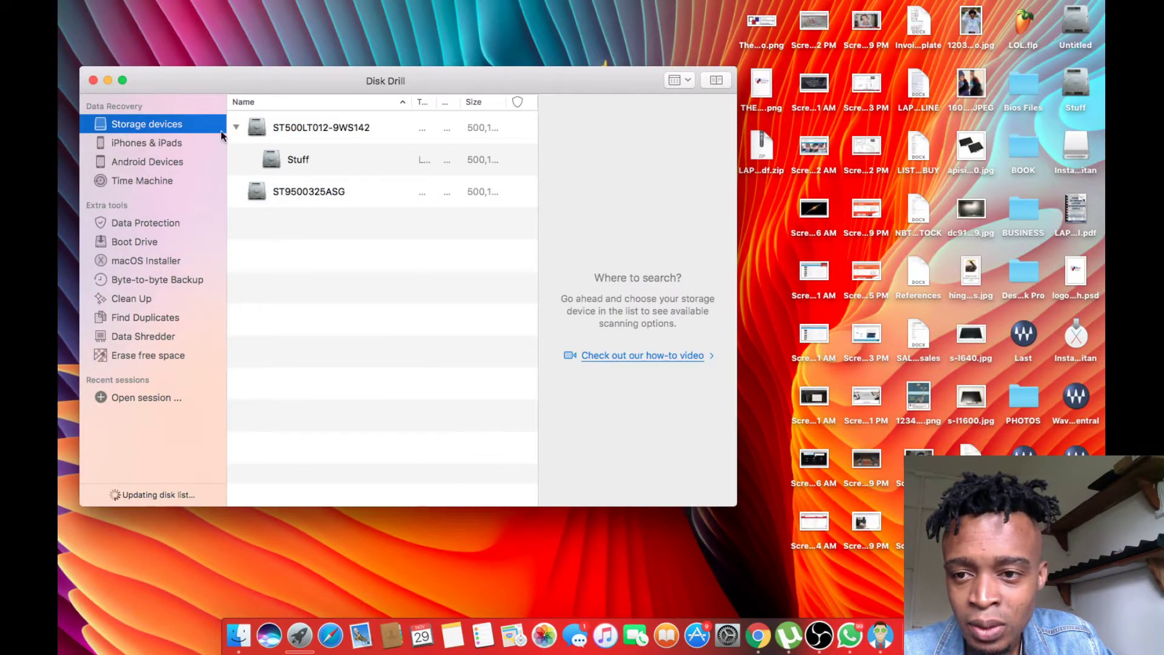
Open Disk Drill's macOS Installer tool and postpone the offered software update
{"action": "left_click", "coordinate": [147, 256]}
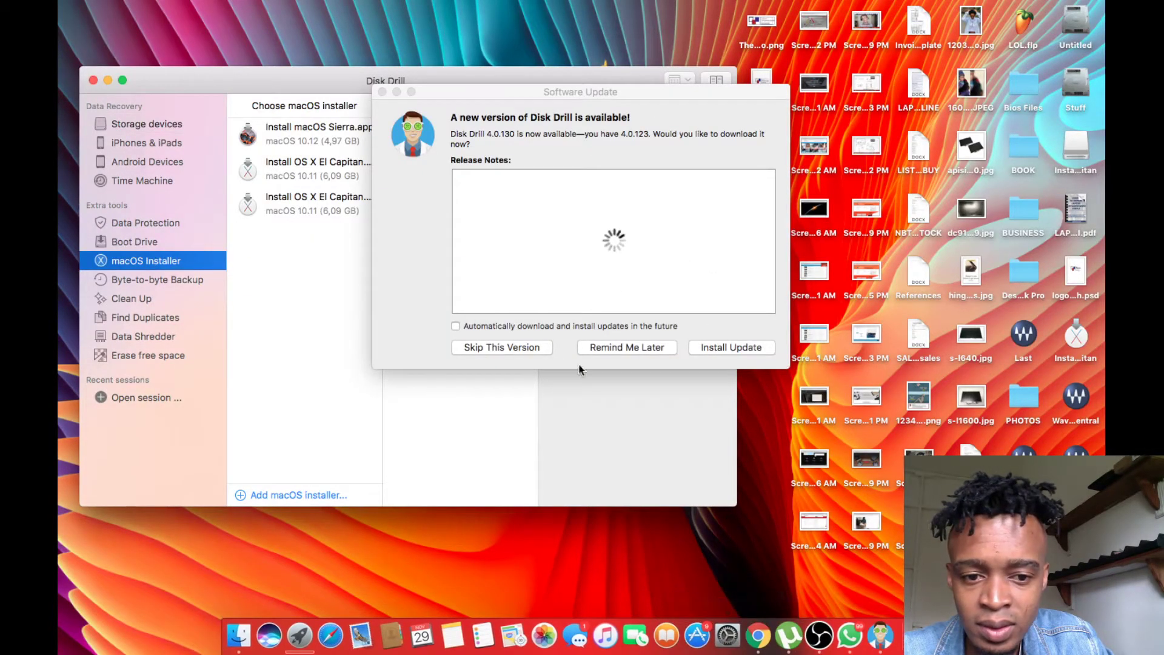
{"action": "left_click", "coordinate": [614, 347]}
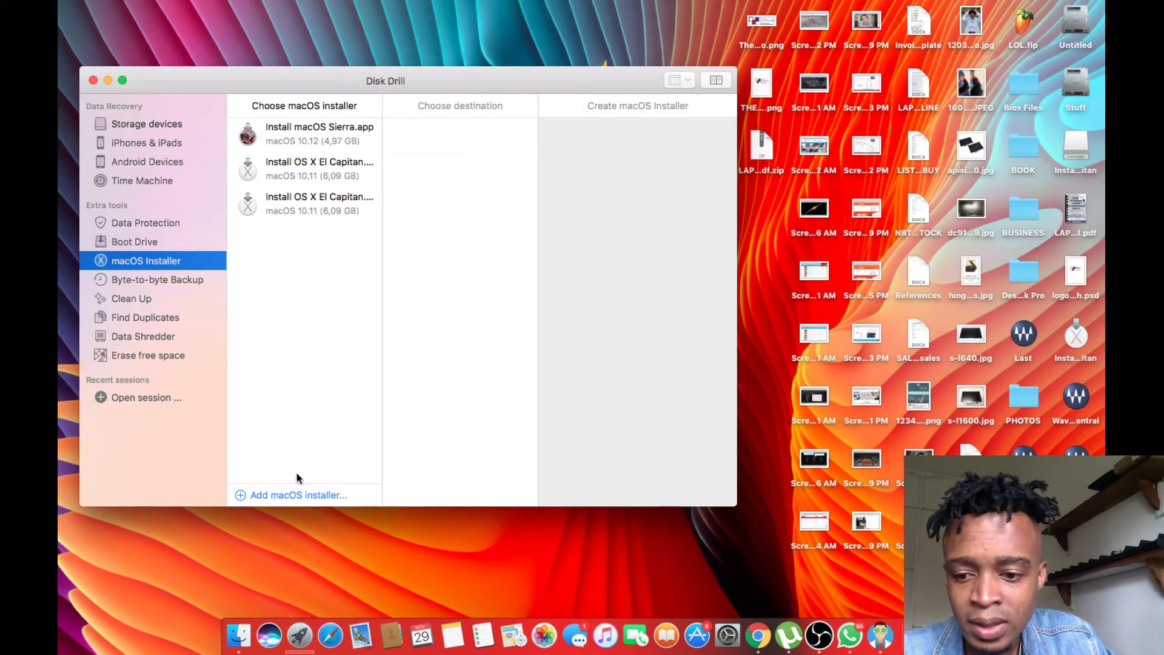
Try to add the Install OS X El Capitan app from the Desktop as a macOS installer, cancelling the file selection
{"action": "left_click", "coordinate": [293, 496]}
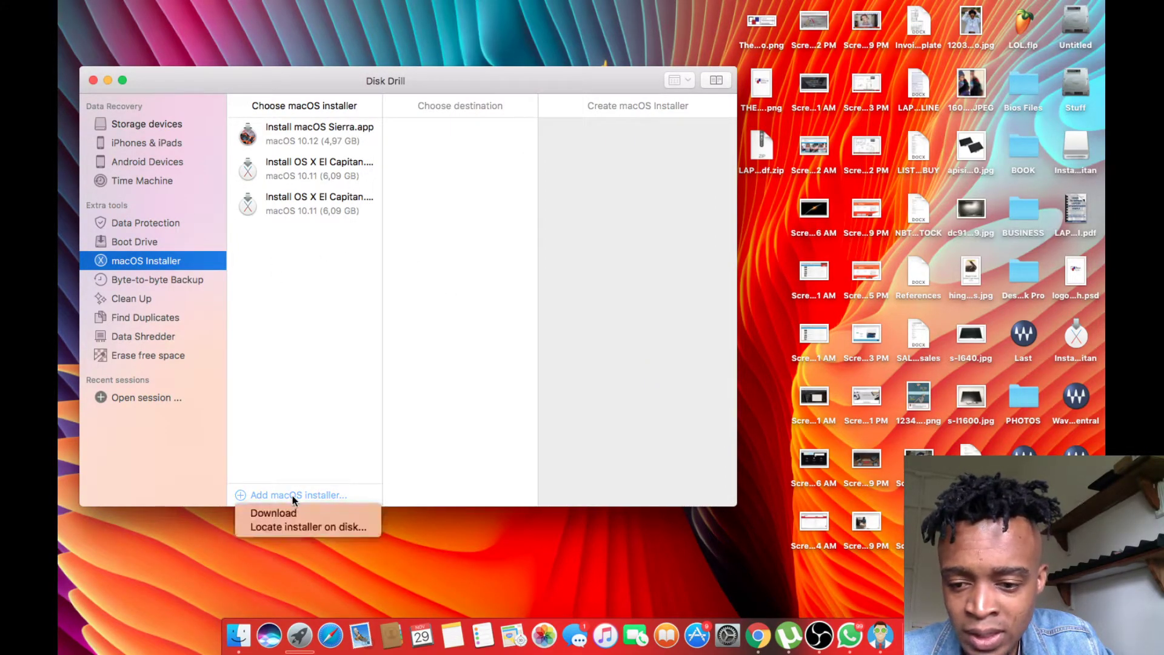
{"action": "left_click", "coordinate": [306, 525]}
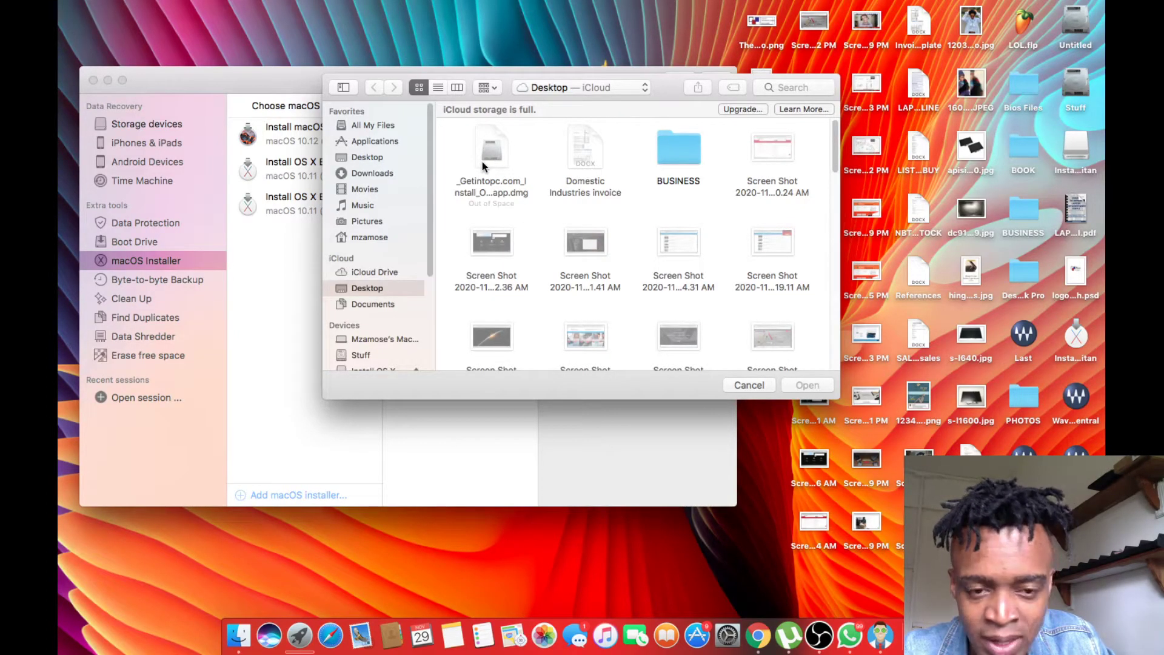
{"action": "scroll", "coordinate": [625, 242], "scroll_direction": "down", "scroll_amount": 15}
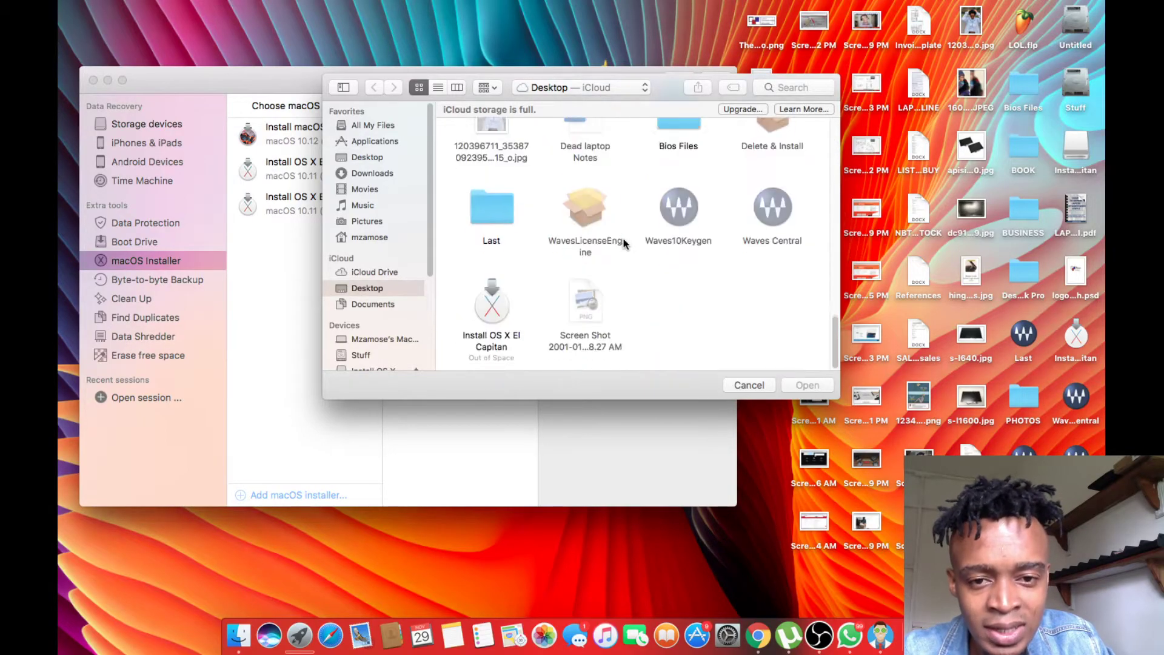
{"action": "left_click", "coordinate": [492, 309]}
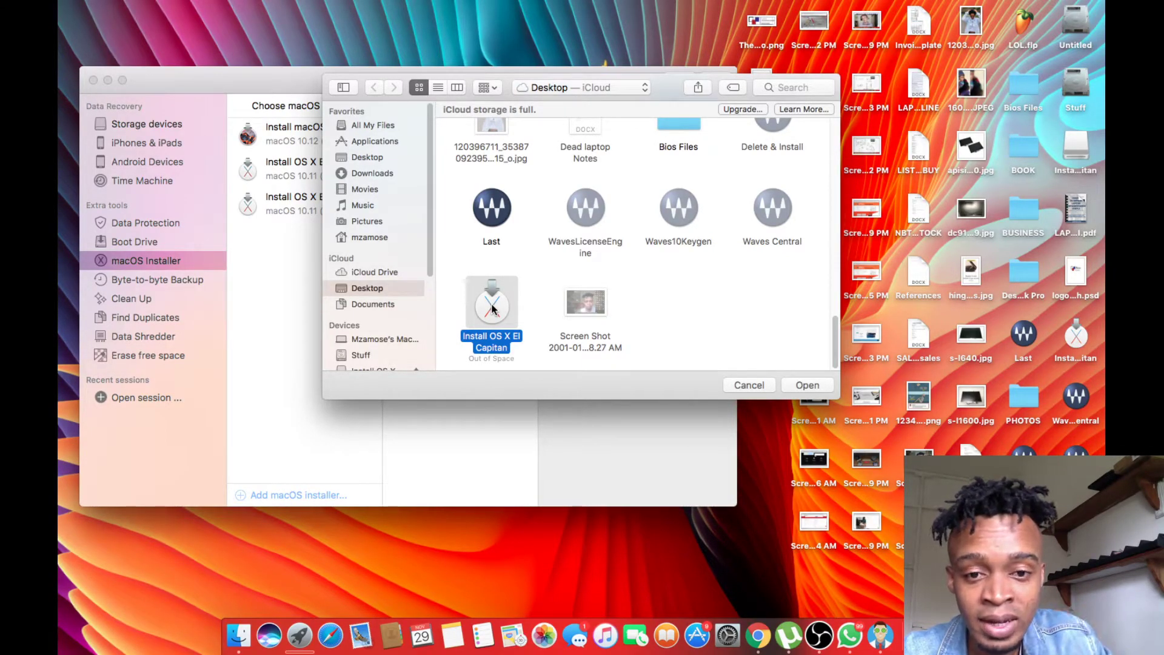
{"action": "left_click", "coordinate": [670, 316]}
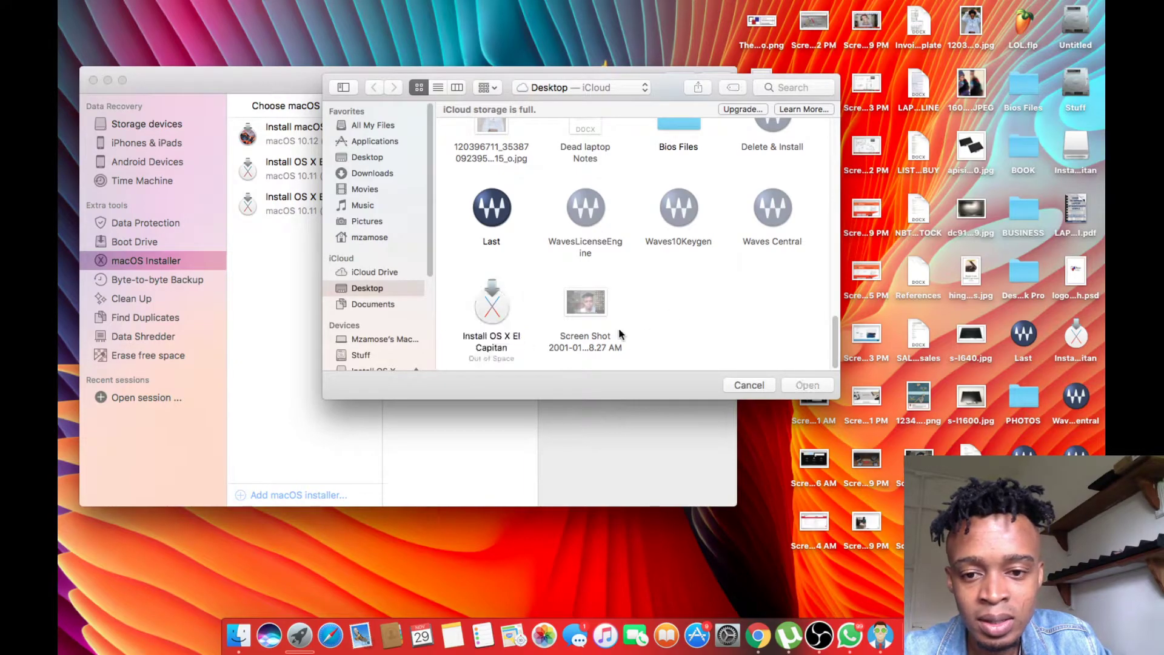
{"action": "left_click", "coordinate": [490, 304]}
{"action": "left_click", "coordinate": [690, 300]}
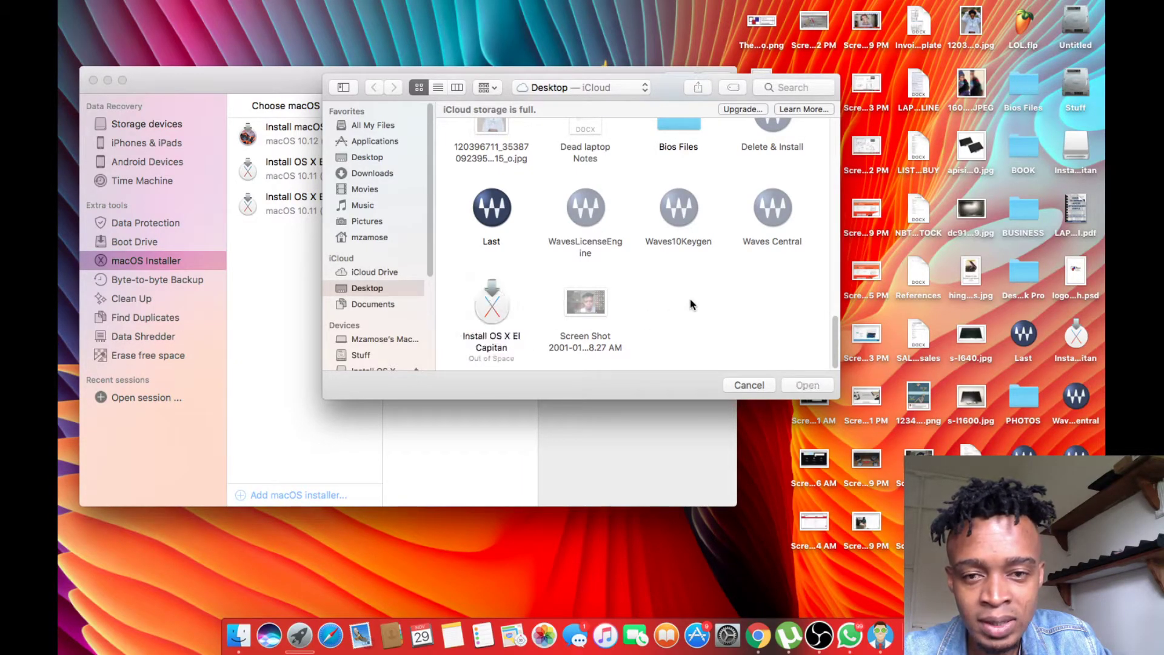
{"action": "left_click", "coordinate": [479, 304]}
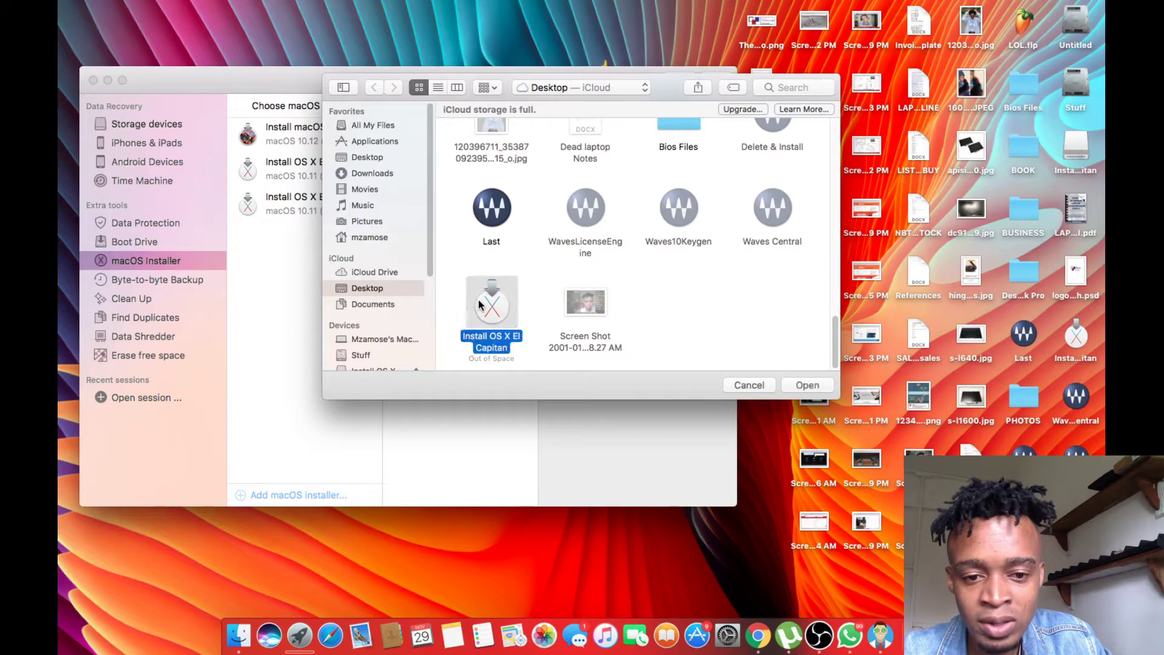
{"action": "left_click", "coordinate": [668, 341]}
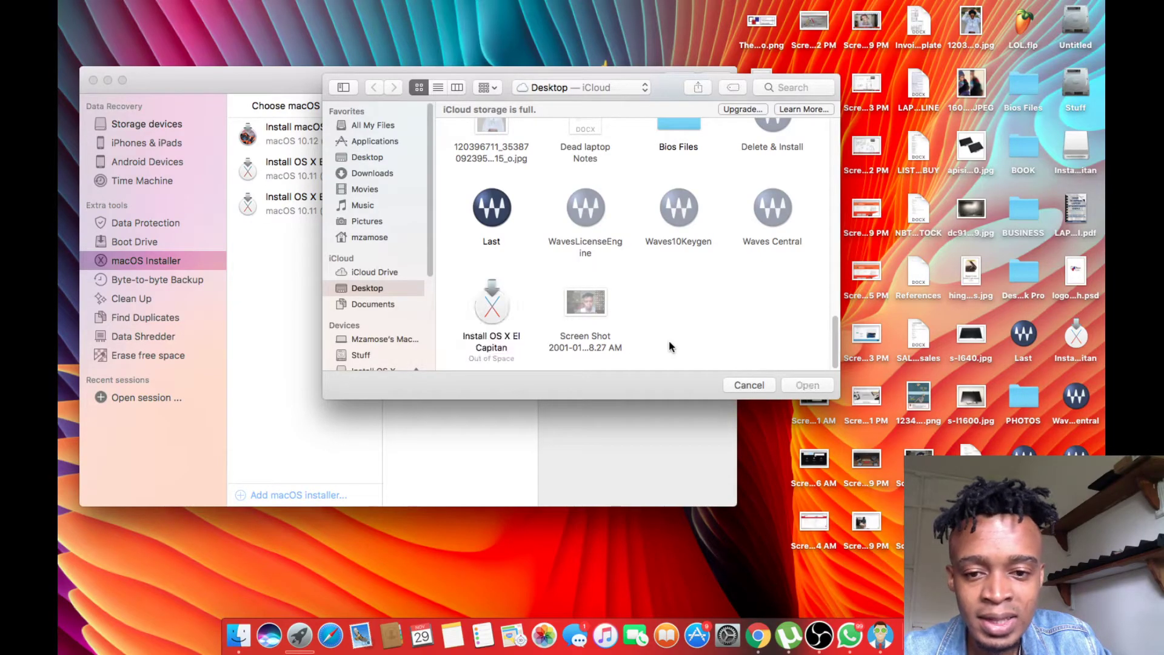
{"action": "left_click", "coordinate": [485, 298]}
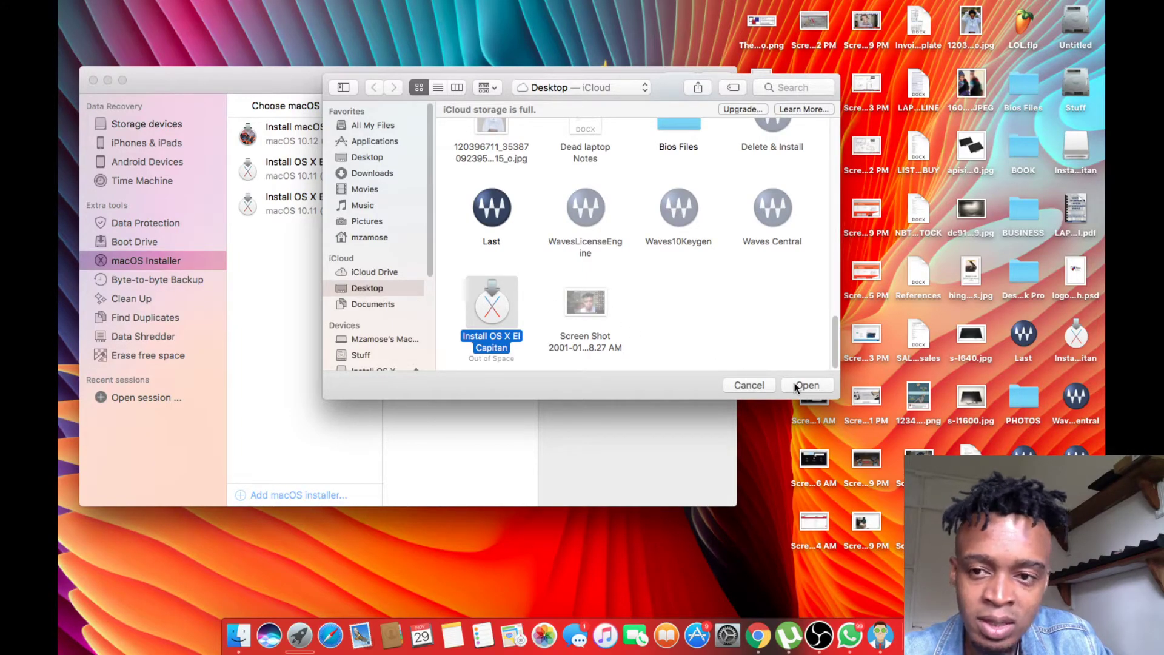
{"action": "left_click", "coordinate": [751, 383]}
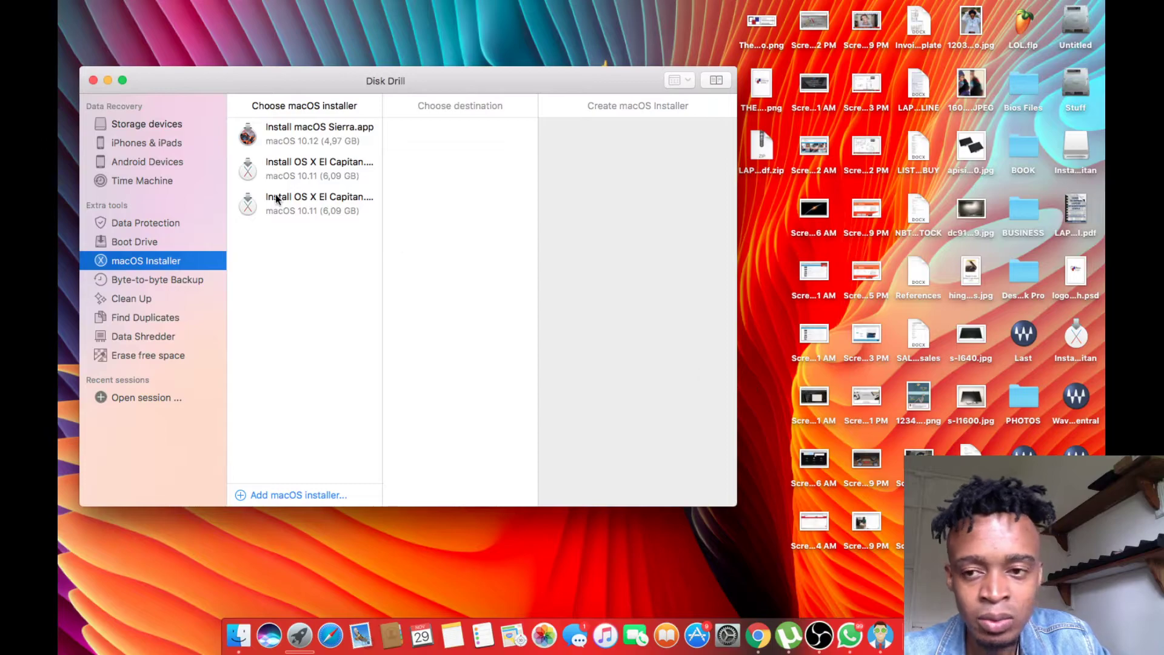
Close the Disk Drill window, view the installed applications in Launchpad and dismiss it
{"action": "left_click", "coordinate": [93, 81]}
{"action": "key", "text": "ctrl+Left"}
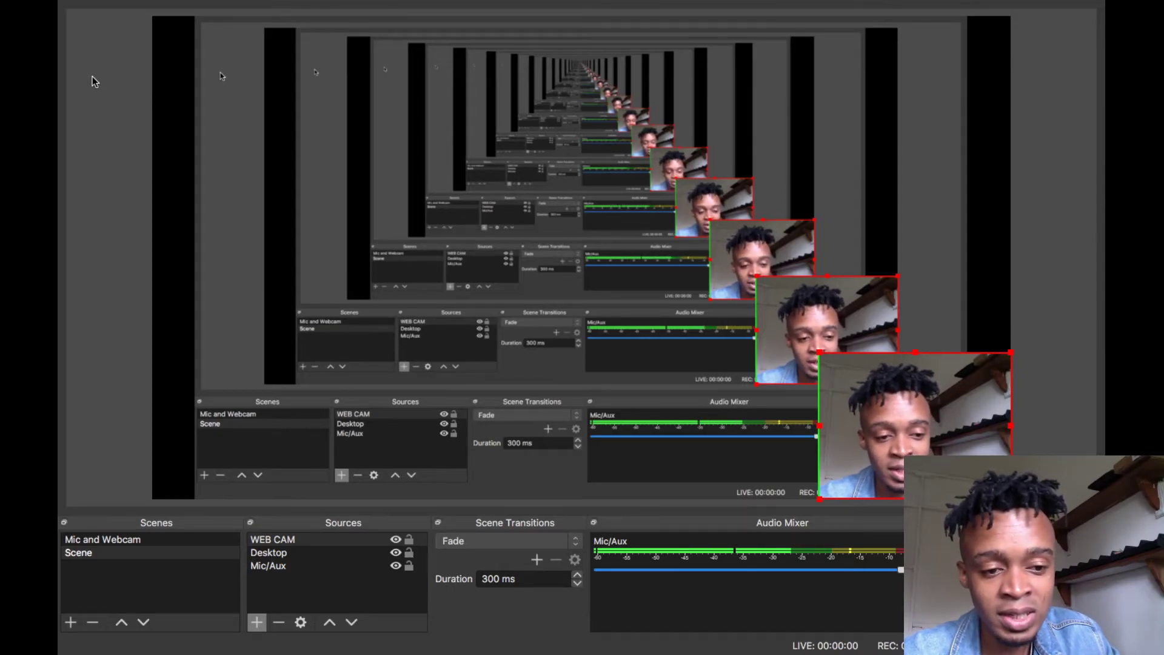
{"action": "scroll", "coordinate": [92, 76], "scroll_direction": "left", "scroll_amount": 2}
{"action": "scroll", "coordinate": [93, 77], "scroll_direction": "right", "scroll_amount": 4}
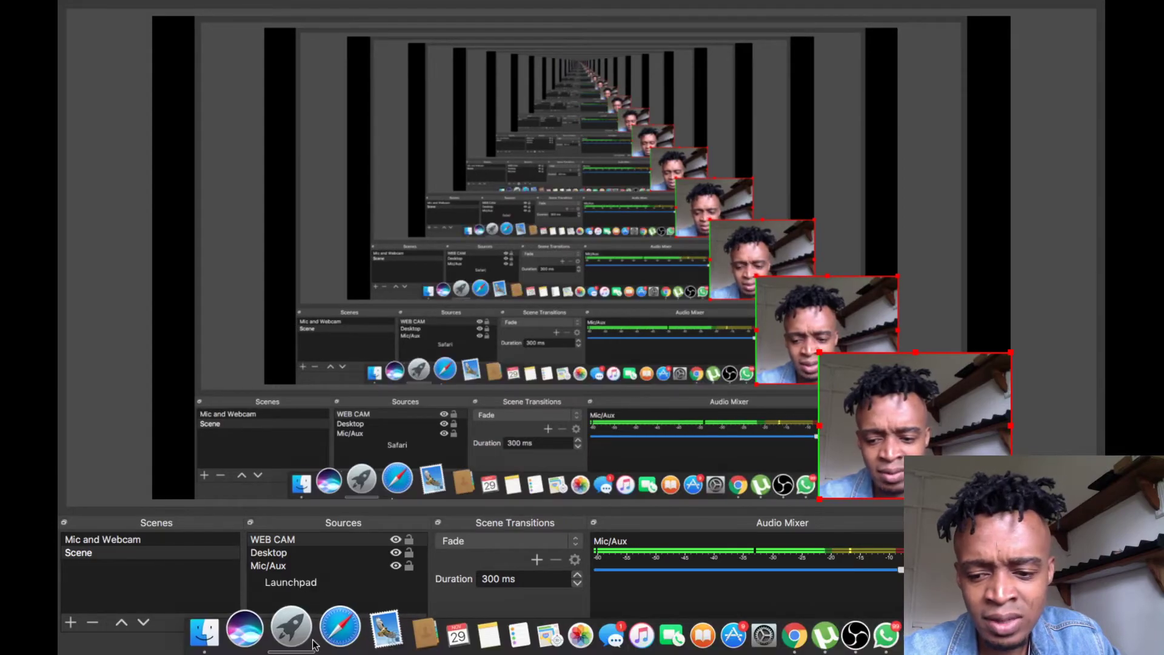
{"action": "left_click", "coordinate": [299, 631]}
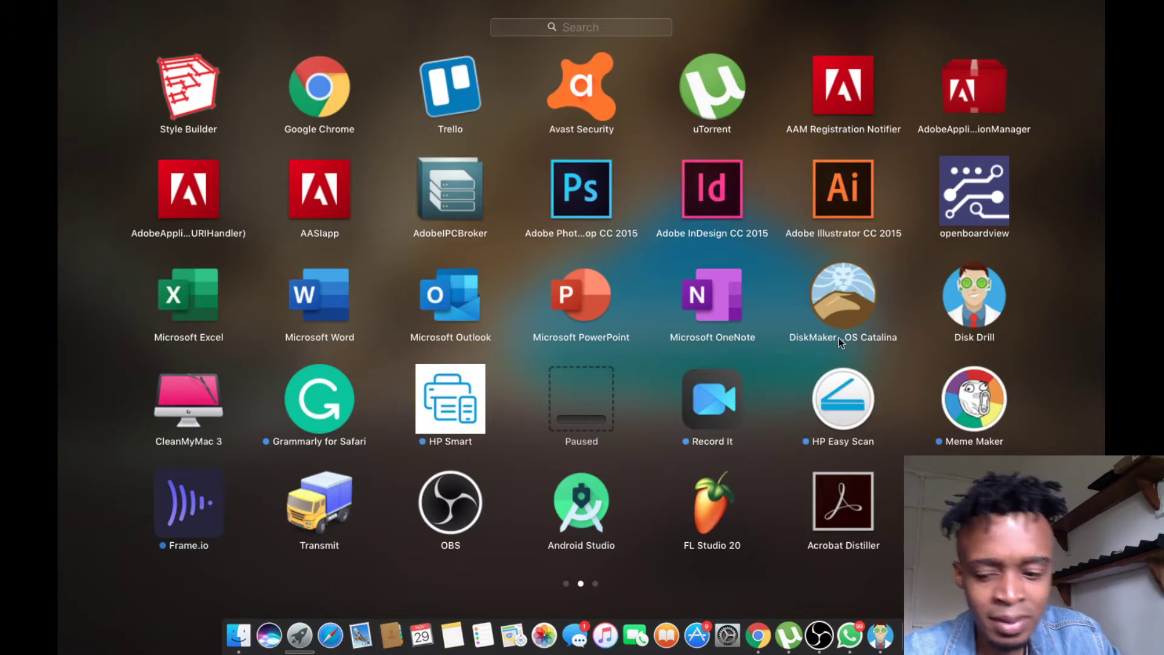
{"action": "key", "text": "Escape"}
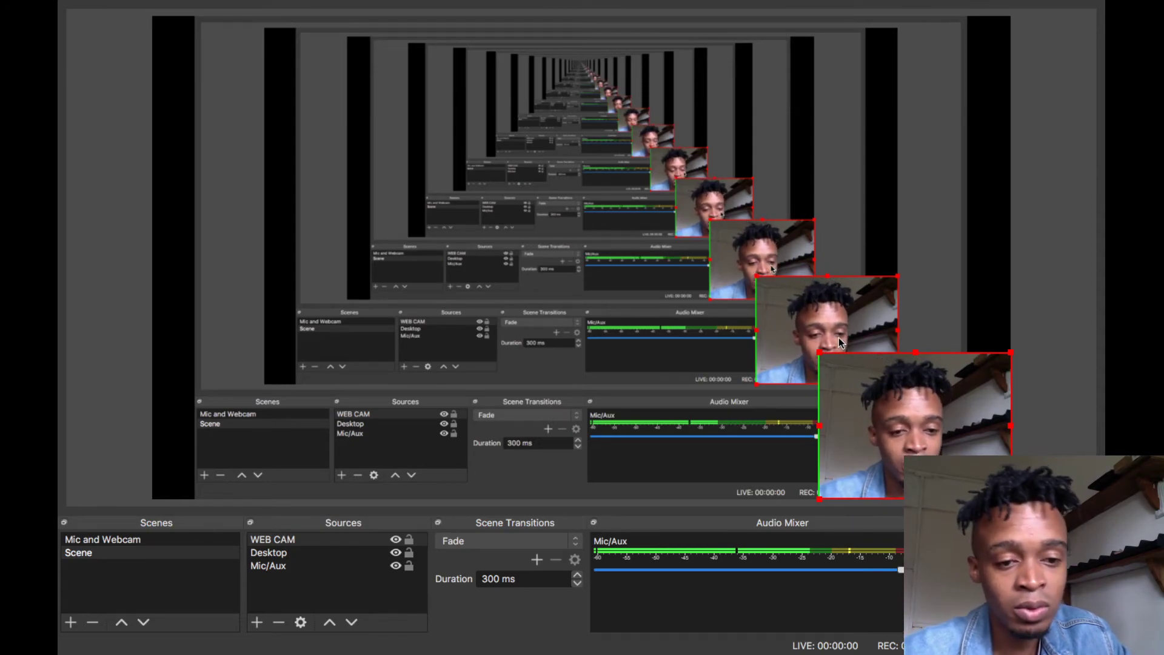
Return to the desktop, reopen Disk Drill to view the macOS installer list, and close its window
{"action": "key", "text": "ctrl+Right"}
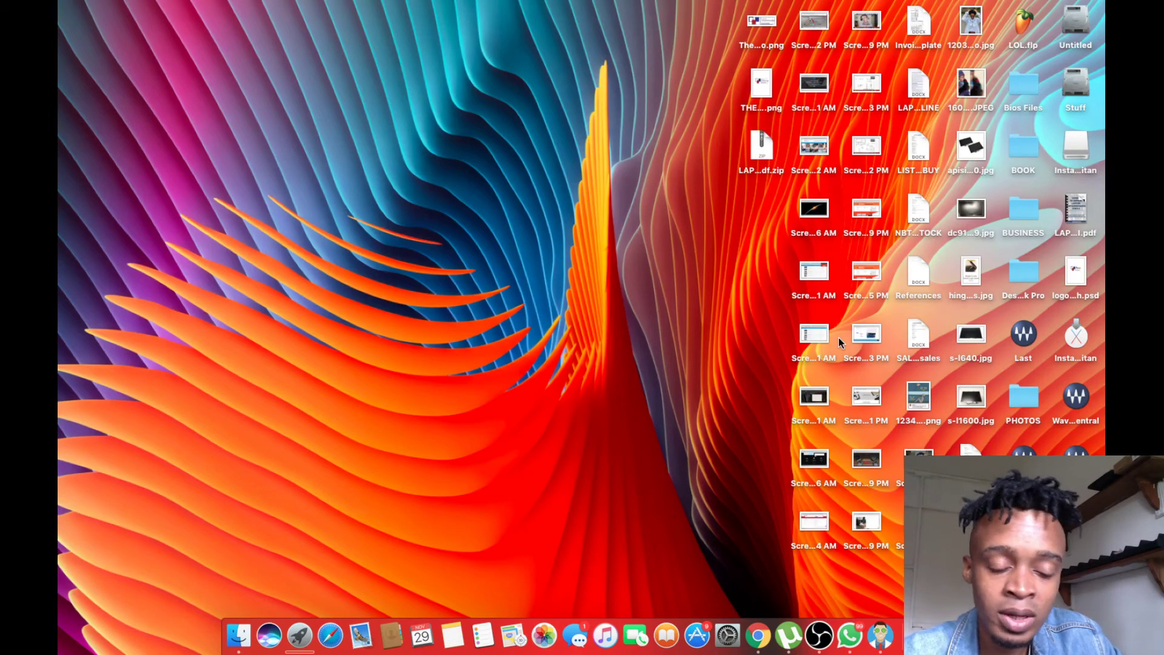
{"action": "left_click", "coordinate": [880, 636]}
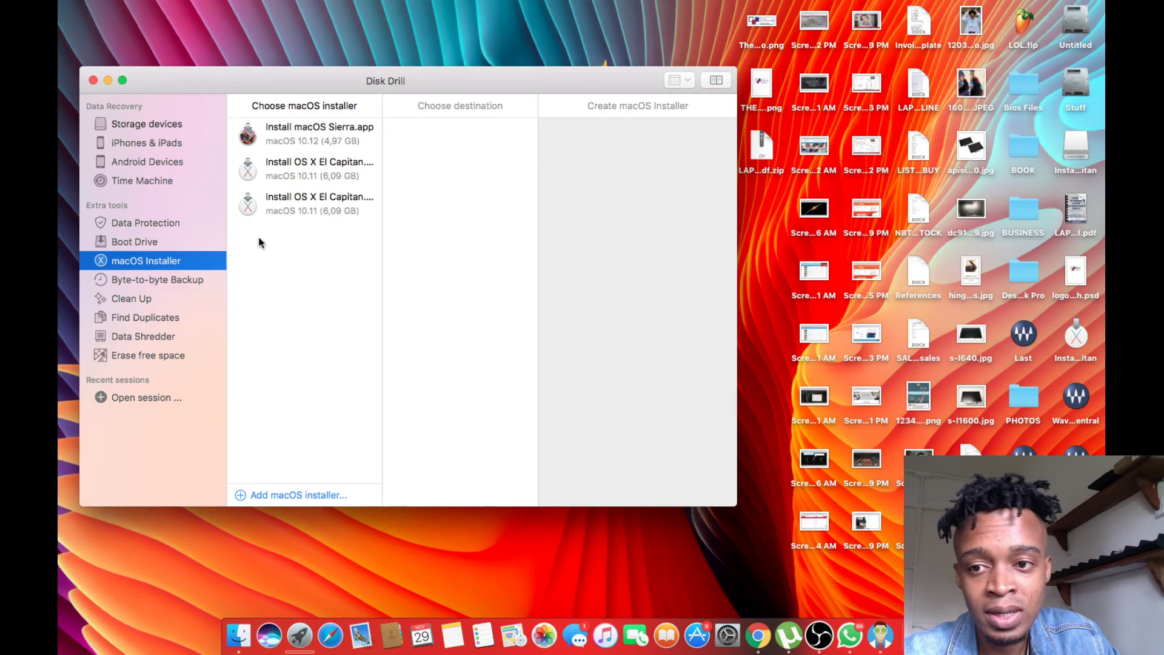
{"action": "left_click", "coordinate": [92, 81]}
{"action": "key", "text": "ctrl+Left"}
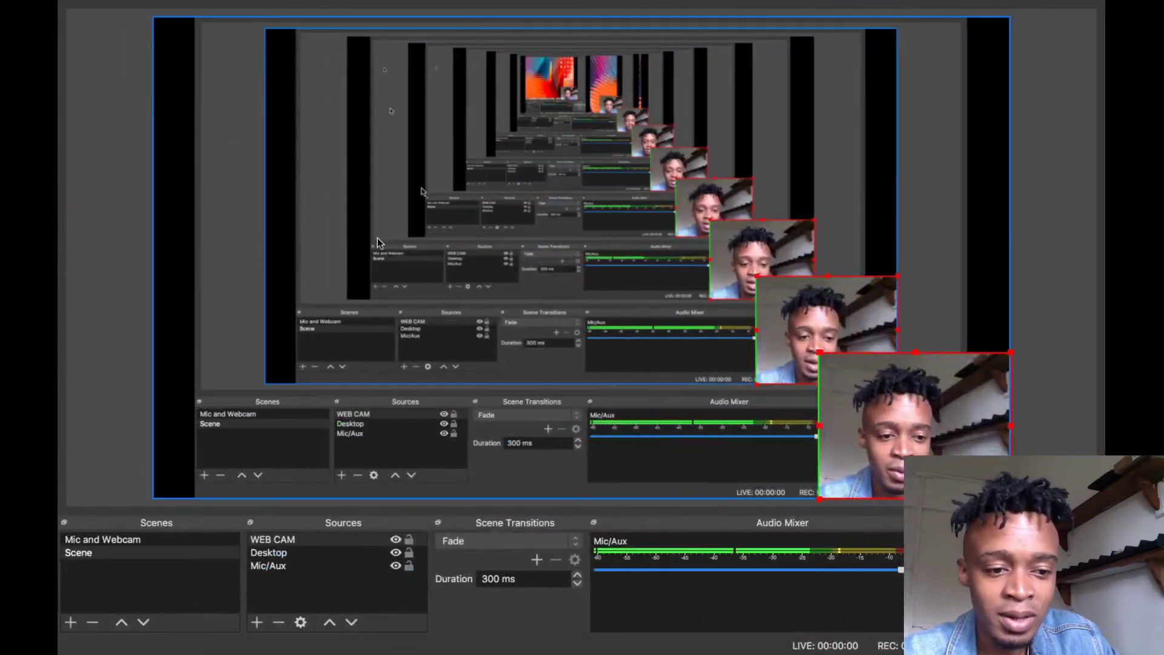